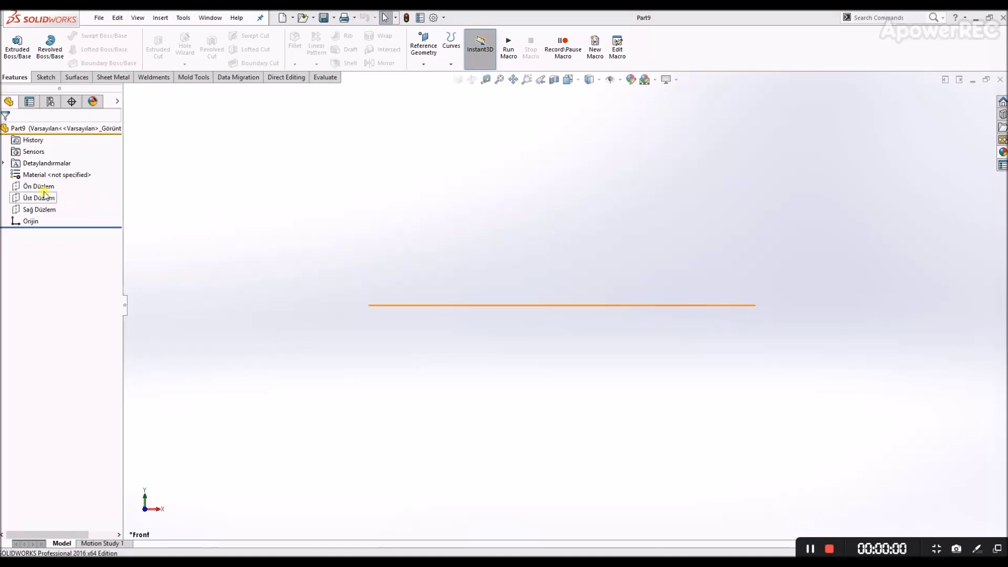
On the front plane, draw vertical and horizontal construction lines from the origin
left_click(50, 176)
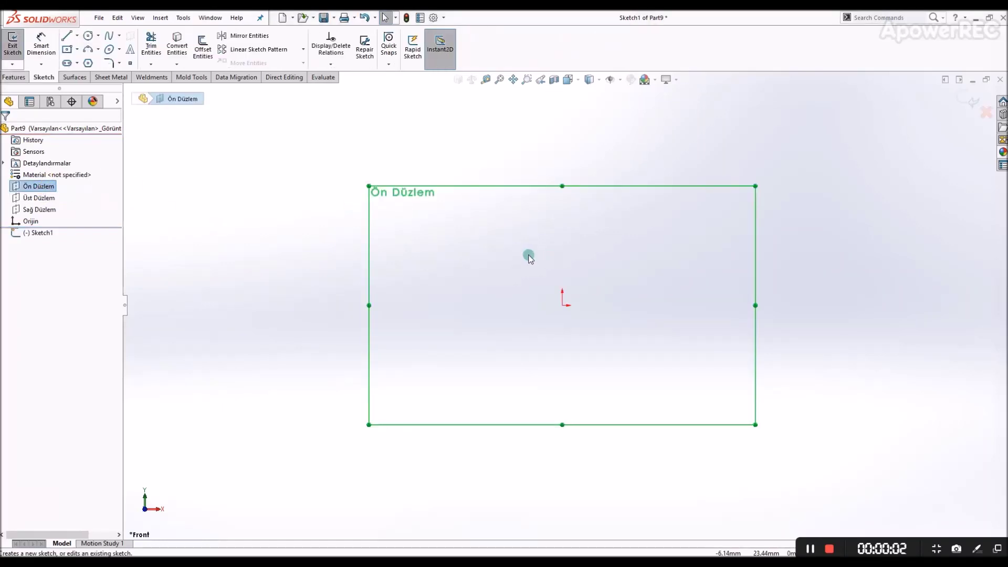
key("l")
left_click(562, 304)
double_click(562, 223)
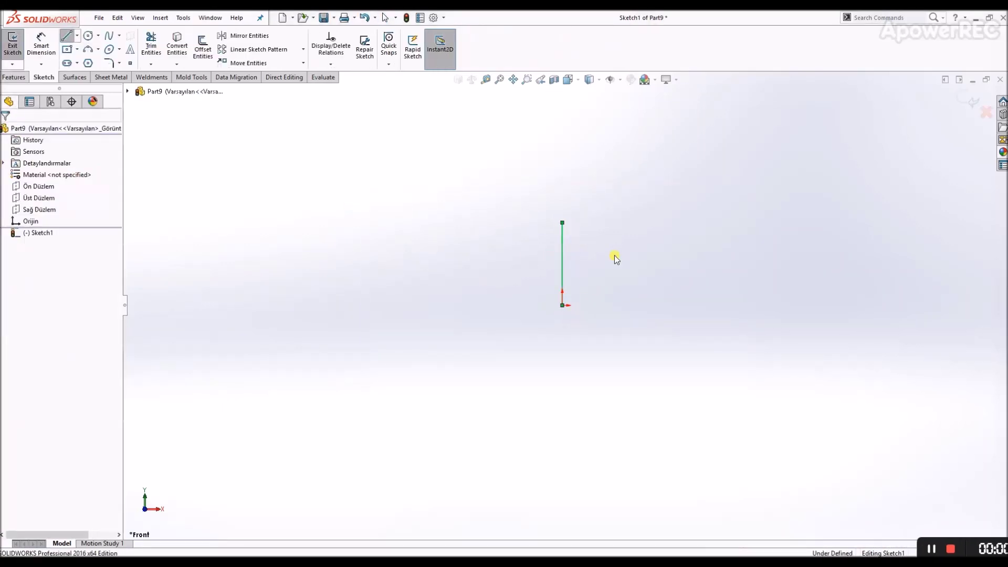
left_click(562, 304)
left_click(667, 305)
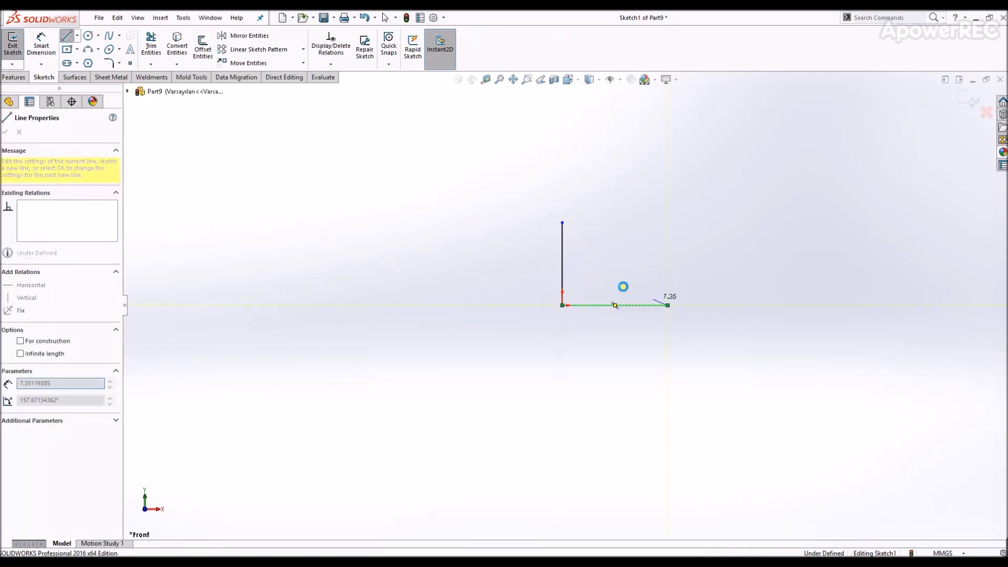
key("Escape")
left_click_drag(599, 271, 525, 331)
left_click(603, 279)
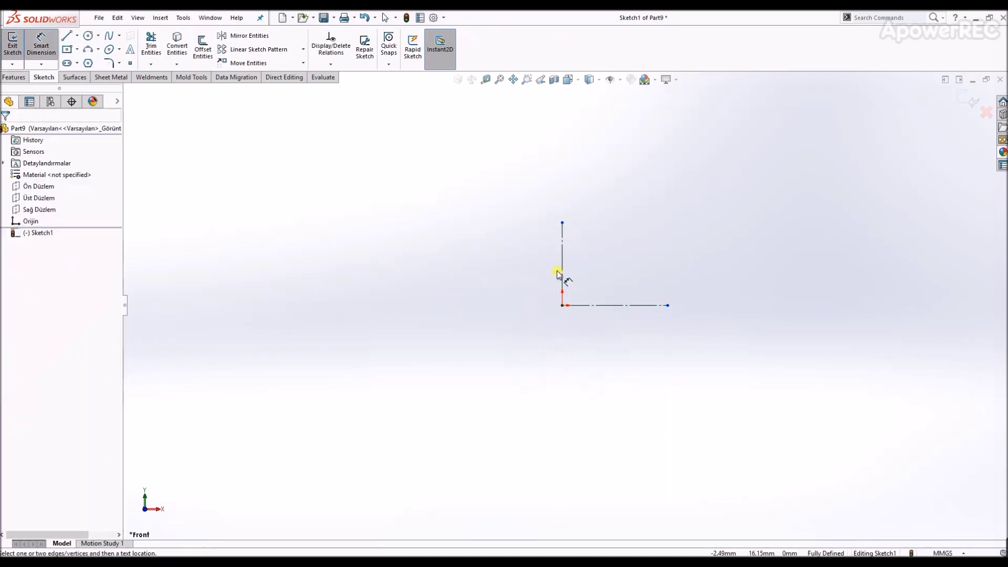
left_click(562, 275)
Draw a circle centred on the origin and dimension it Ø18
left_click(554, 292)
right_click_drag(518, 328, 578, 335)
left_click(562, 305)
left_click(603, 240)
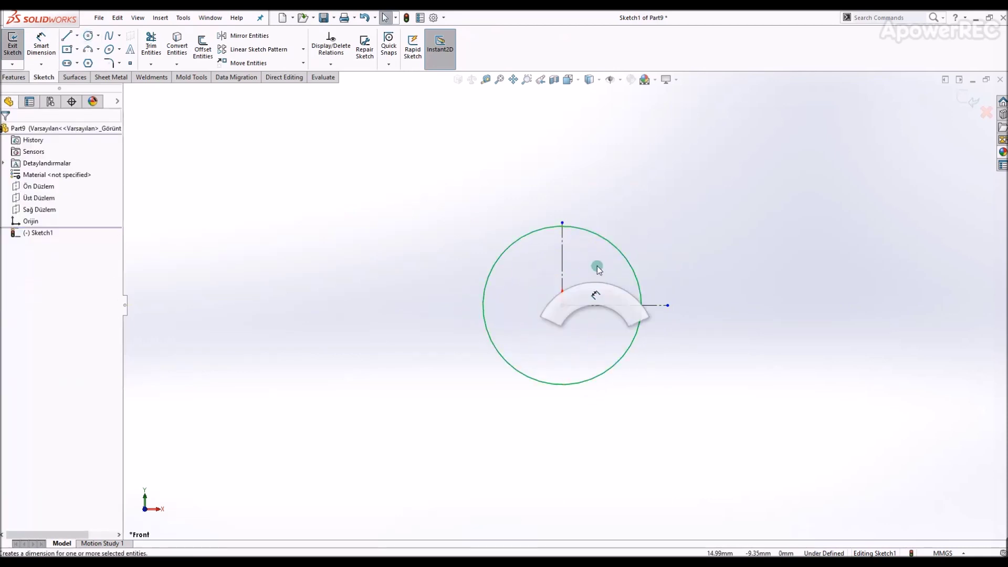
right_click_drag(597, 265, 598, 247)
left_click(602, 256)
type("18")
key("Return")
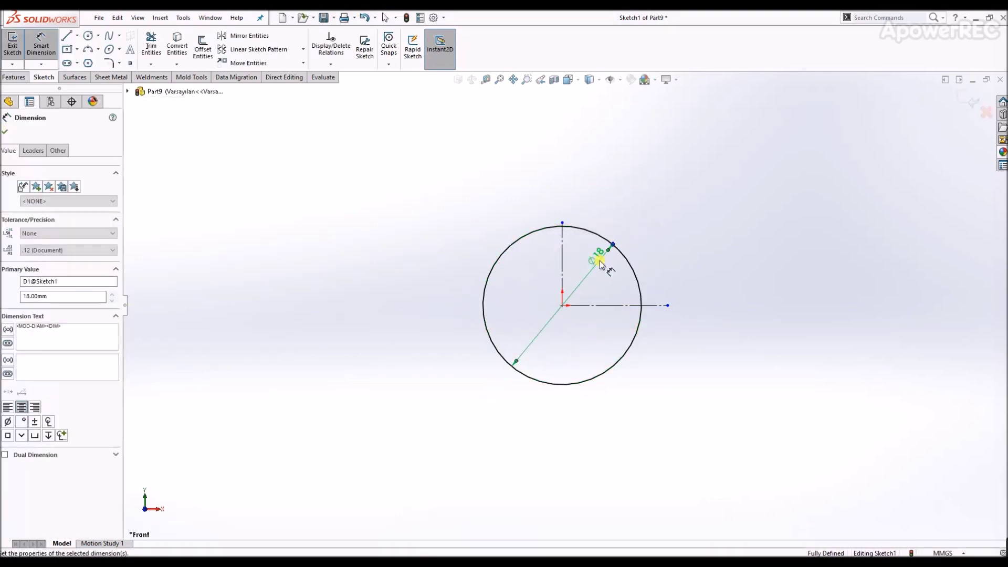
key("Escape")
Make the Ø18 circle construction geometry and lengthen both centrelines
left_click(590, 232)
left_click(625, 198)
left_click_drag(562, 224, 562, 142)
left_click_drag(667, 305, 738, 305)
scroll(587, 188, "down", 2)
key("Escape")
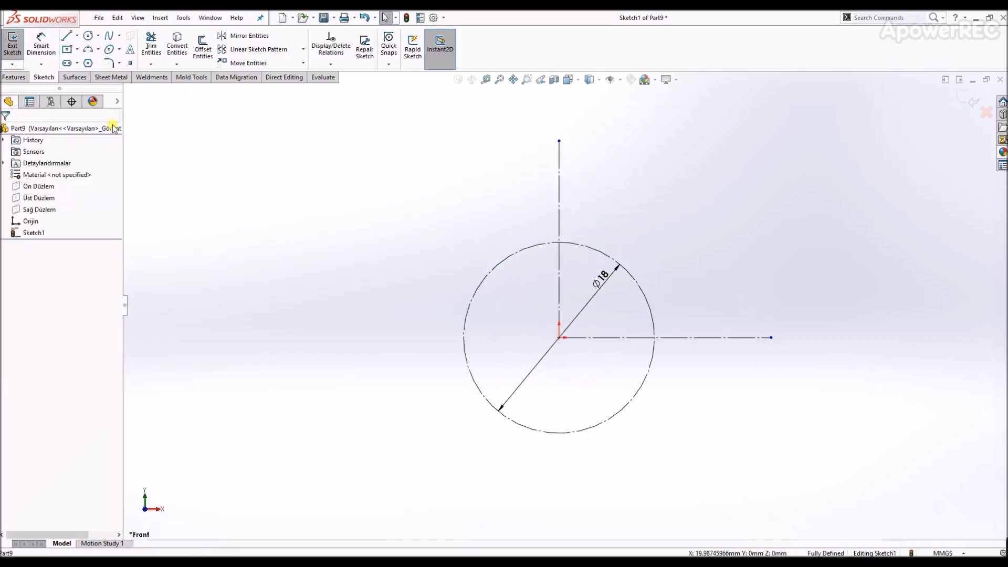
left_click(89, 63)
Draw a six-sided polygon and give one of its sides a Vertical relation
left_click_drag(602, 253, 602, 212)
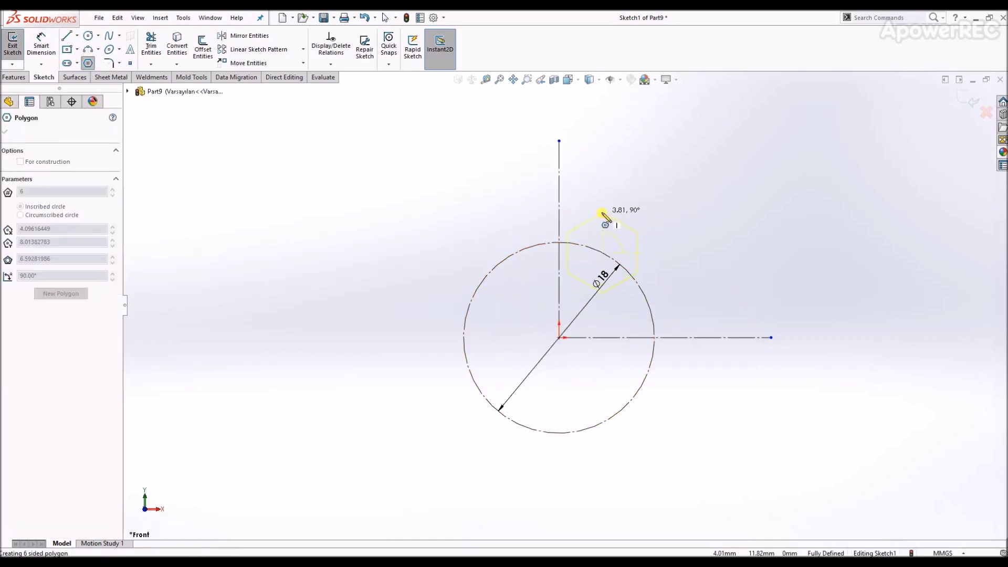
key("Escape")
left_click(568, 255)
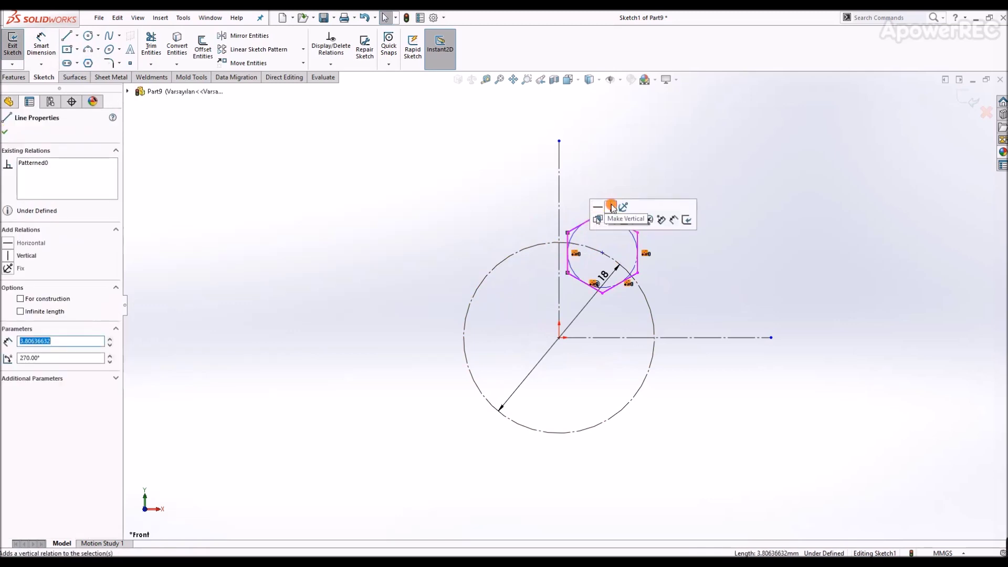
left_click(603, 309)
right_click_drag(603, 310, 582, 278)
Dimension the hexagon 8 mm across its flats
left_click(581, 282)
left_click(620, 222)
left_click(683, 270)
type("8")
key("Return")
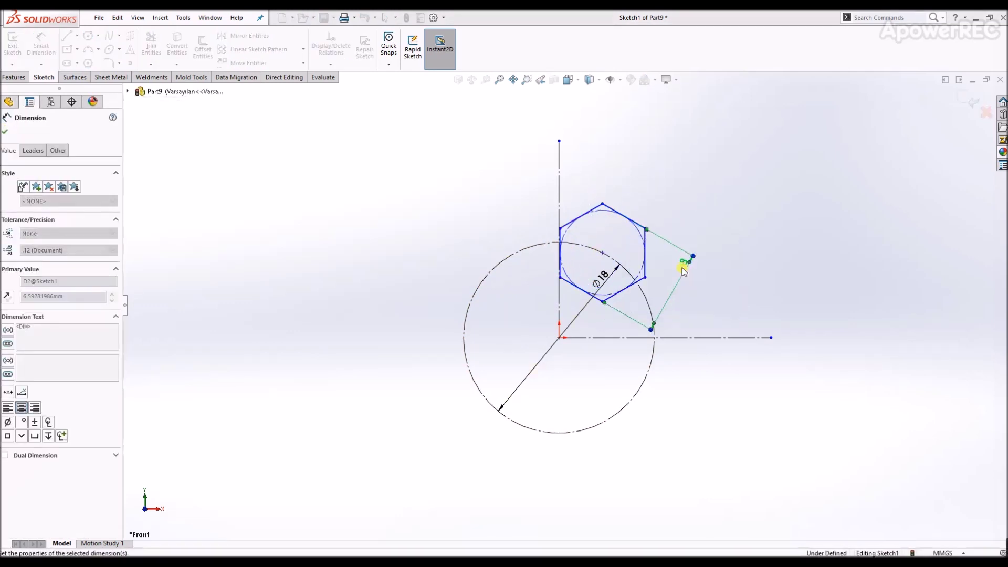
key("Escape")
Drag the hexagon's centre onto the Ø18 circle and select all six edges
left_click_drag(564, 229, 602, 237)
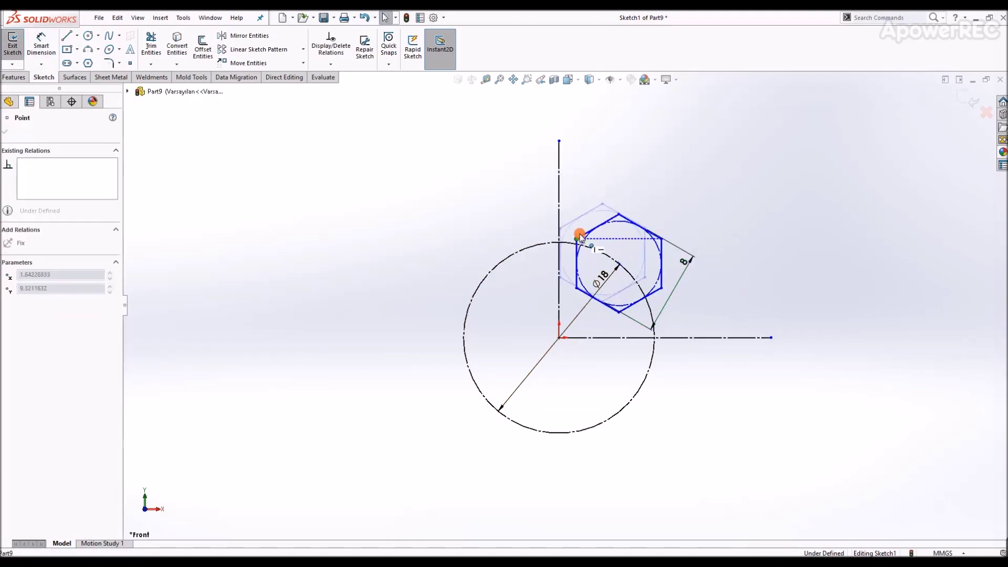
right_click(602, 236)
left_click(632, 265)
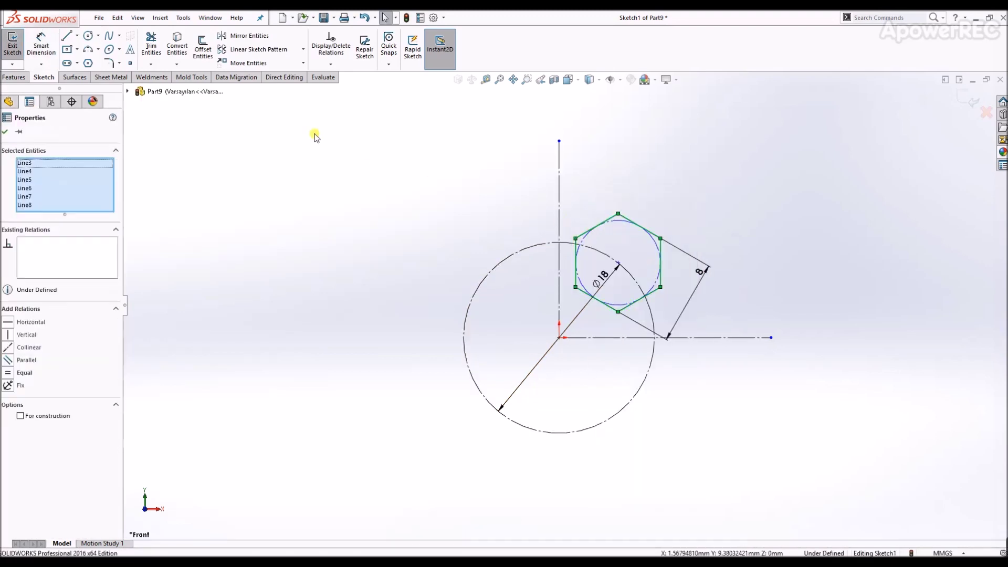
left_click(303, 49)
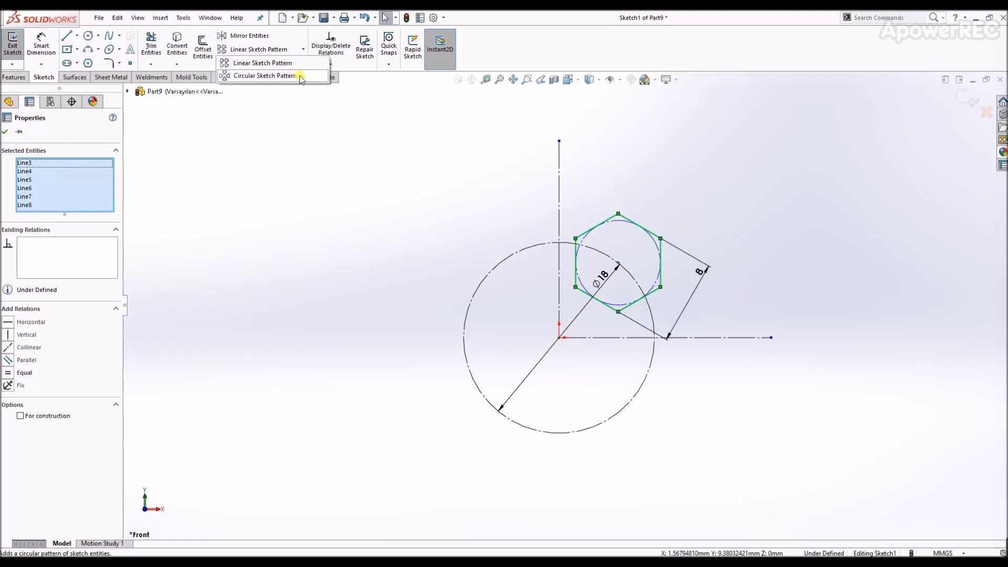
Circularly pattern the hexagon into six copies around the origin
left_click(314, 68)
left_click(110, 263)
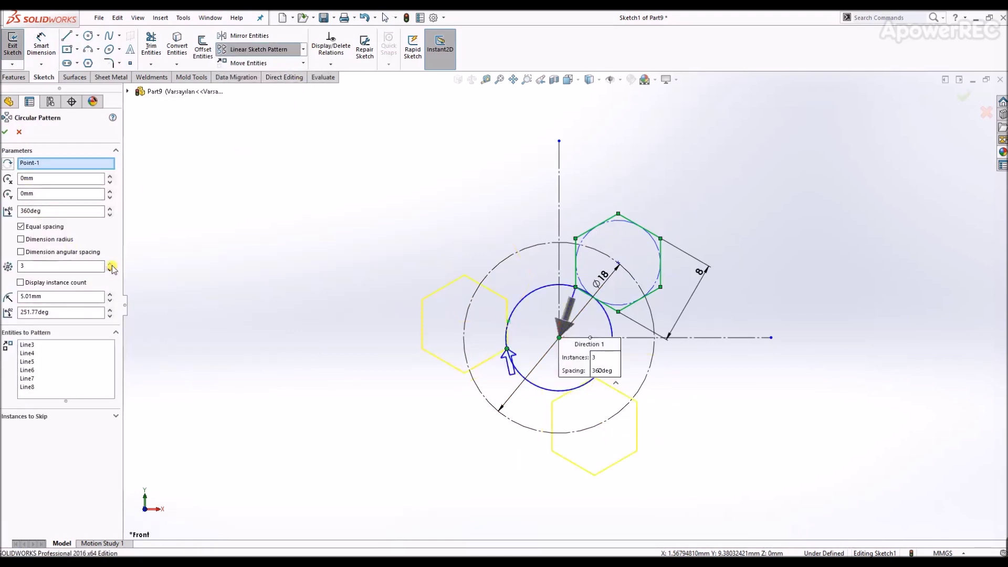
left_click(5, 133)
scroll(512, 259, "up", 3)
scroll(565, 283, "up", 2)
Align two hexagon vertices horizontally and set a 1 mm gap between neighbouring hexagons
left_click(550, 294)
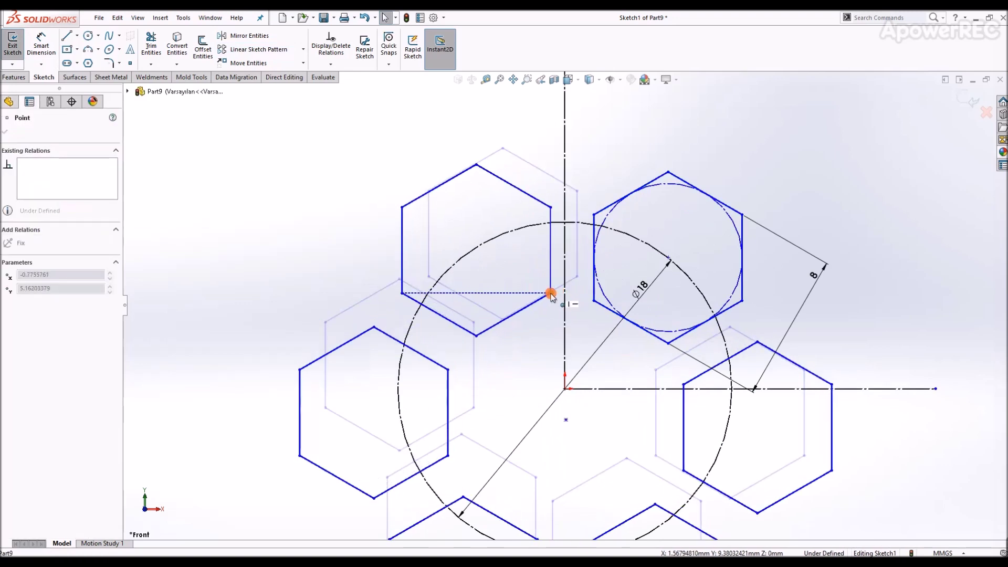
left_click(594, 300, "ctrl")
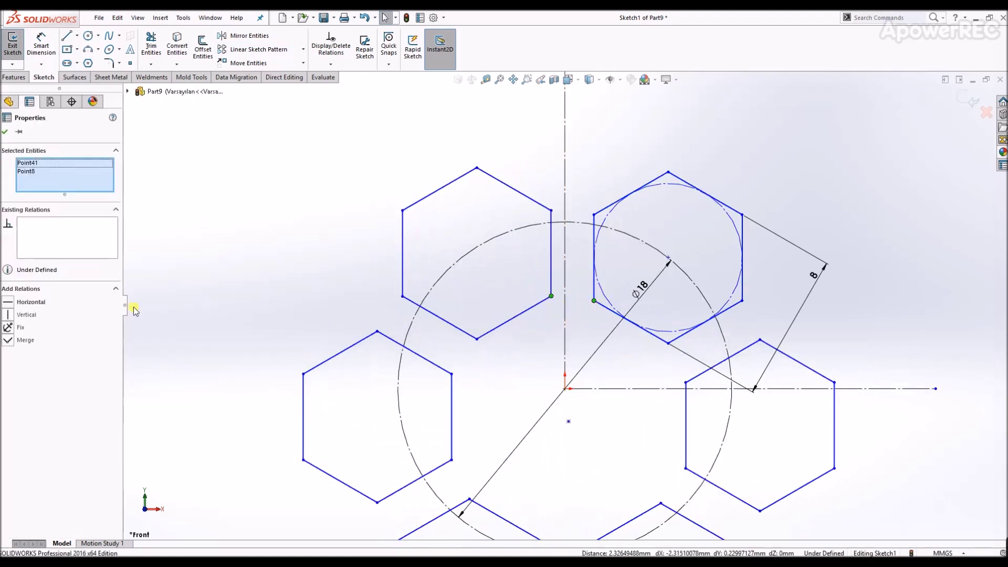
left_click(26, 301)
right_click_drag(580, 345, 584, 276)
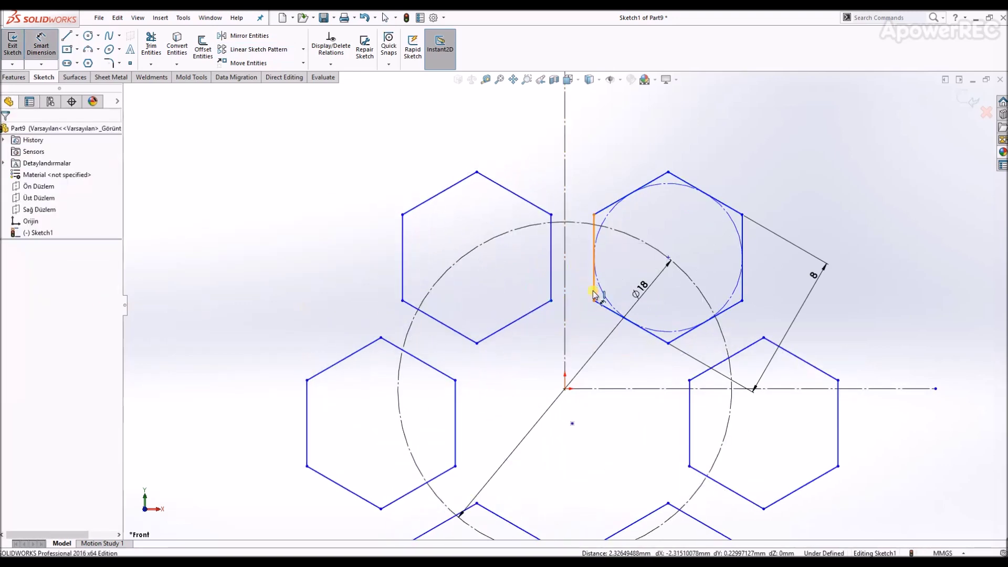
left_click(593, 292)
left_click(551, 286)
left_click(540, 349)
key("Return")
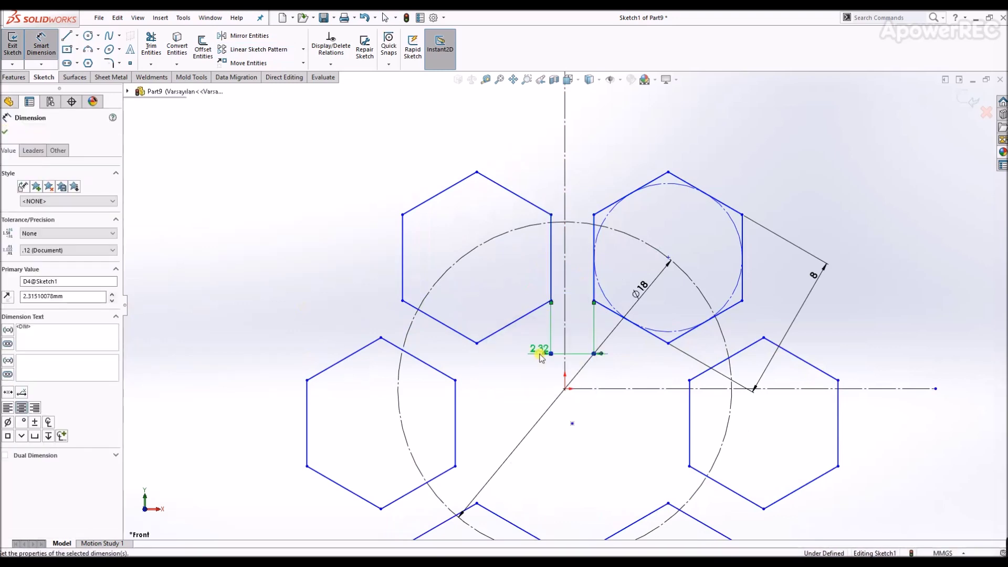
type("1")
key("Return")
Delete the over-defining diagonal construction line so the sketch is fully defined
left_click(563, 389)
scroll(389, 299, "up", 3)
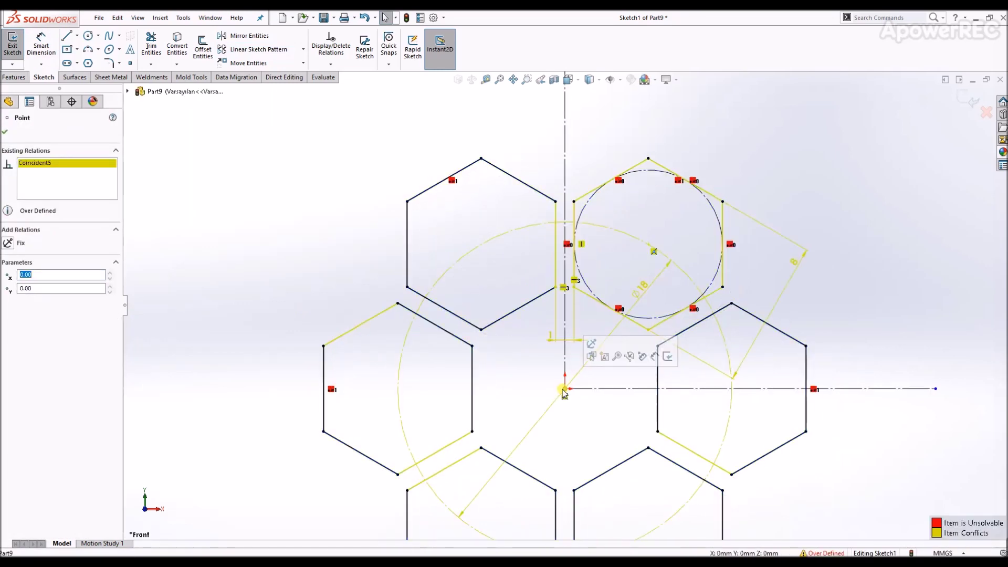
key("Escape")
left_click(618, 295)
key("Delete")
scroll(556, 310, "up", 2)
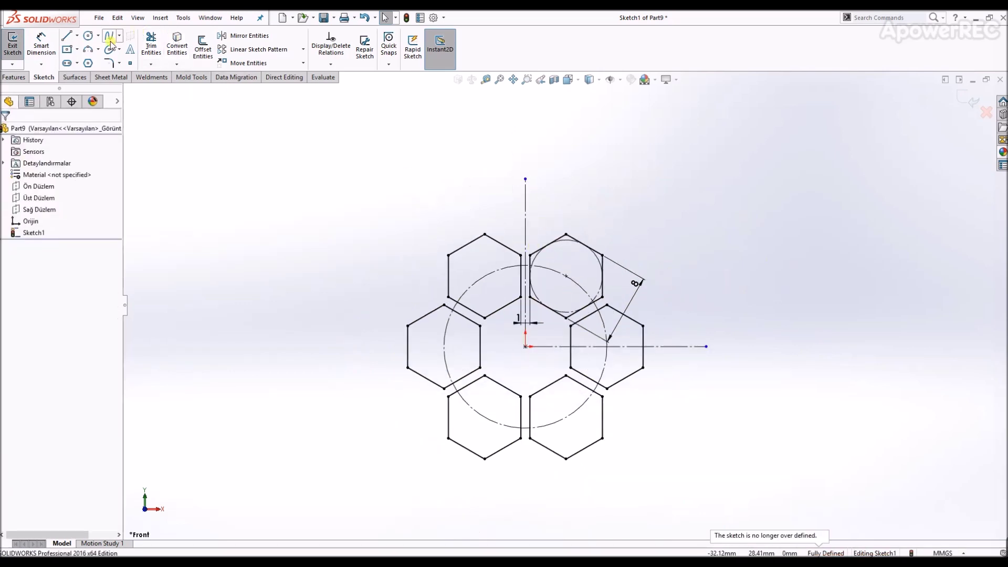
left_click(89, 63)
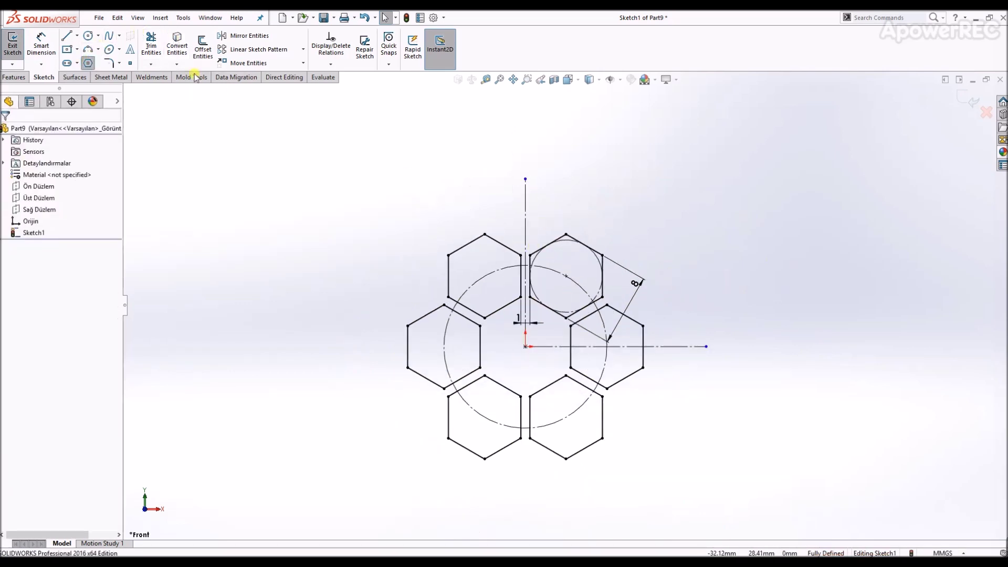
Draw a hexagon above the ring with an edge parallel to its neighbour
left_click_drag(525, 180, 530, 227)
key("Escape")
left_click(535, 228)
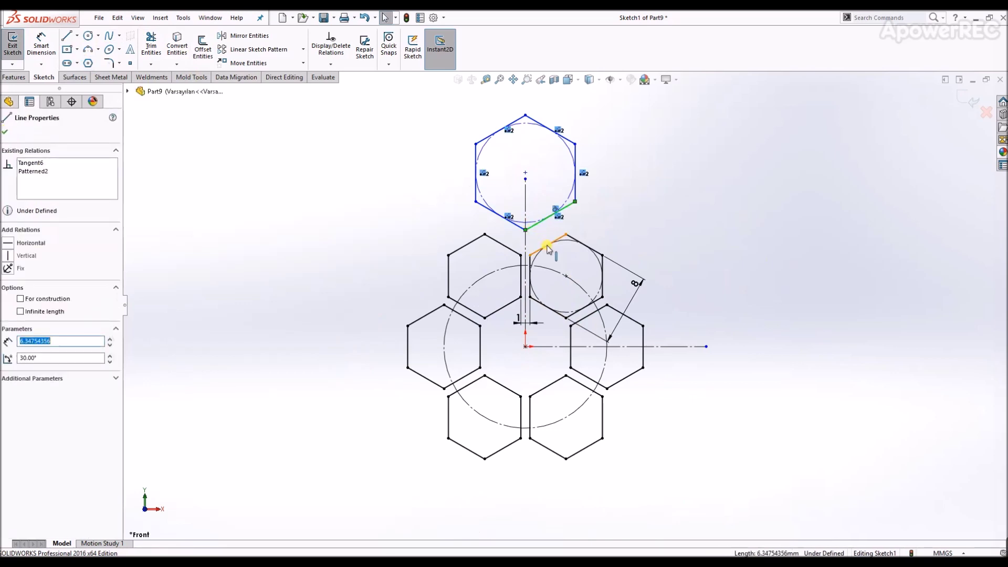
left_click(547, 245, "ctrl")
left_click(22, 358)
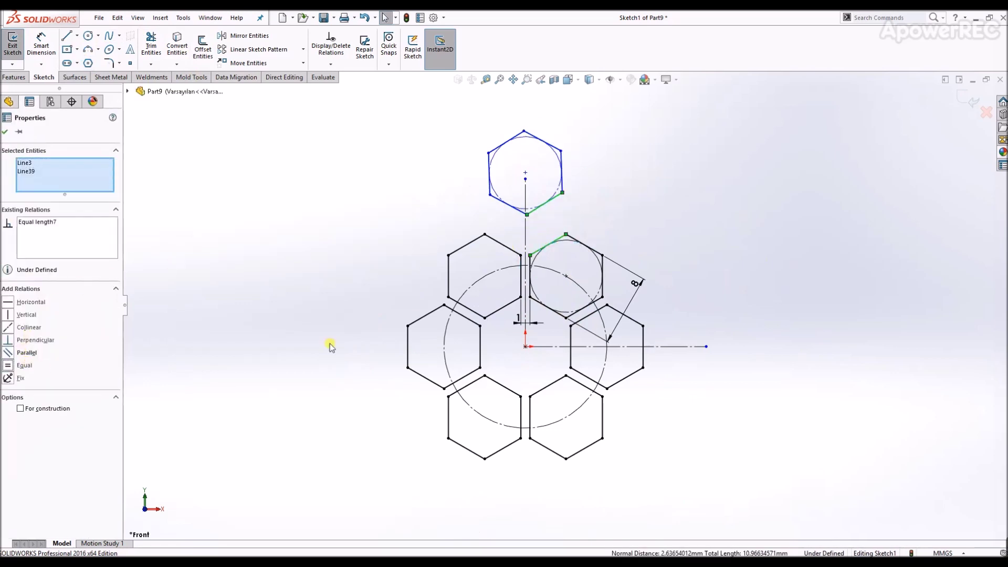
Add an angle dimension and a second parallel relation to the top hexagon
scroll(502, 195, "down", 3)
right_click_drag(557, 215, 563, 233)
left_click(563, 234)
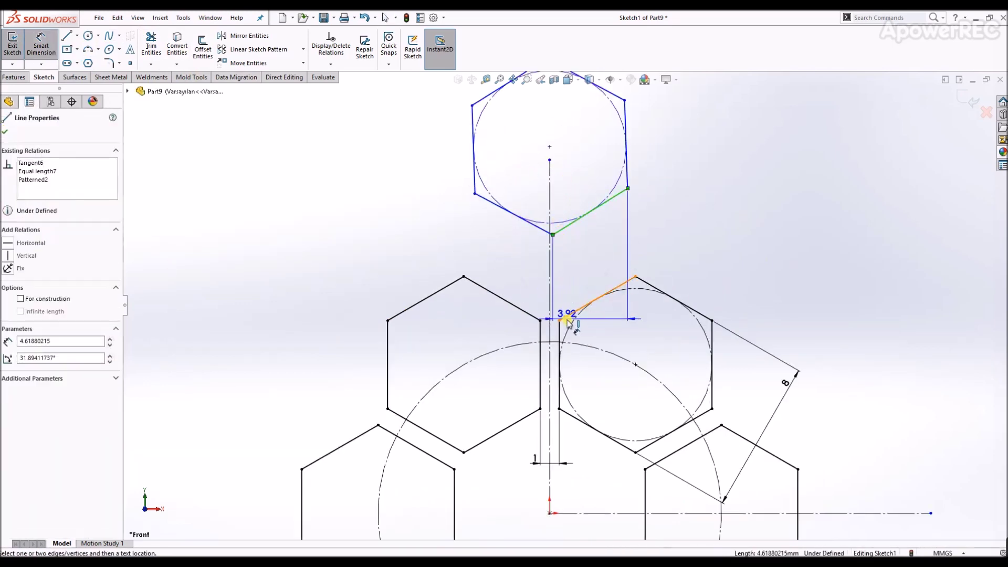
left_click(569, 319)
left_click(591, 276)
key("Return")
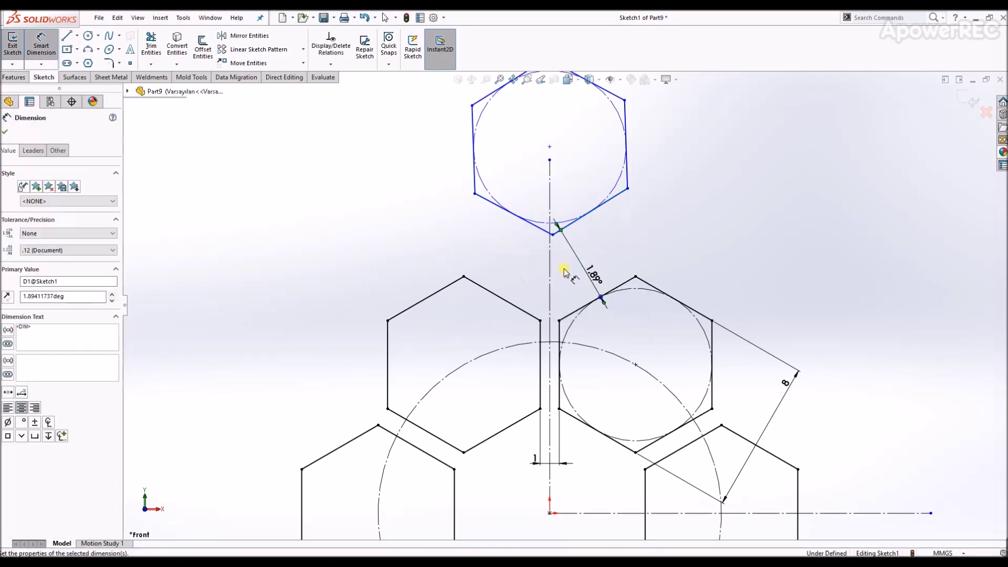
key("Escape")
left_click_drag(577, 265, 596, 260)
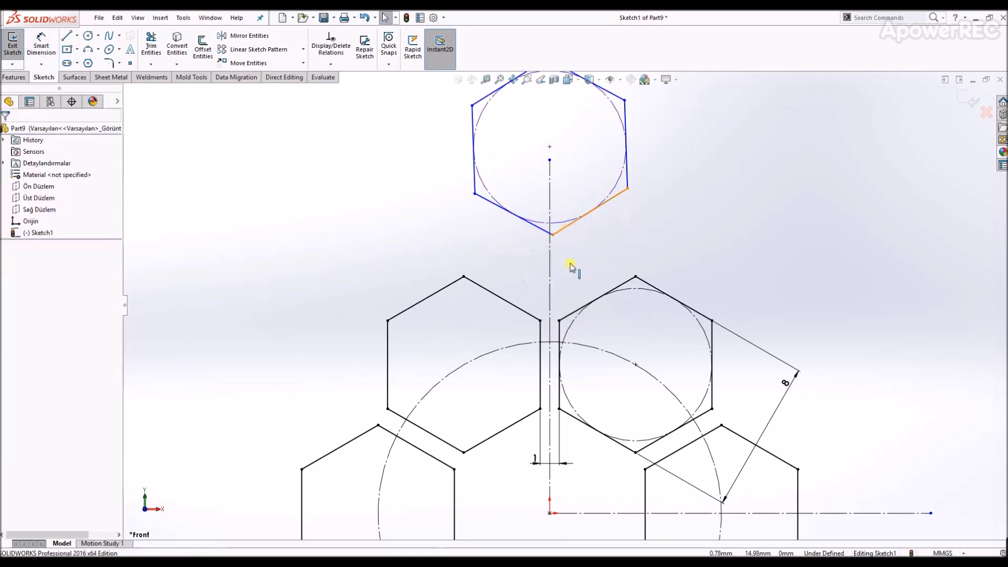
left_click(581, 308, "ctrl")
left_click(23, 353)
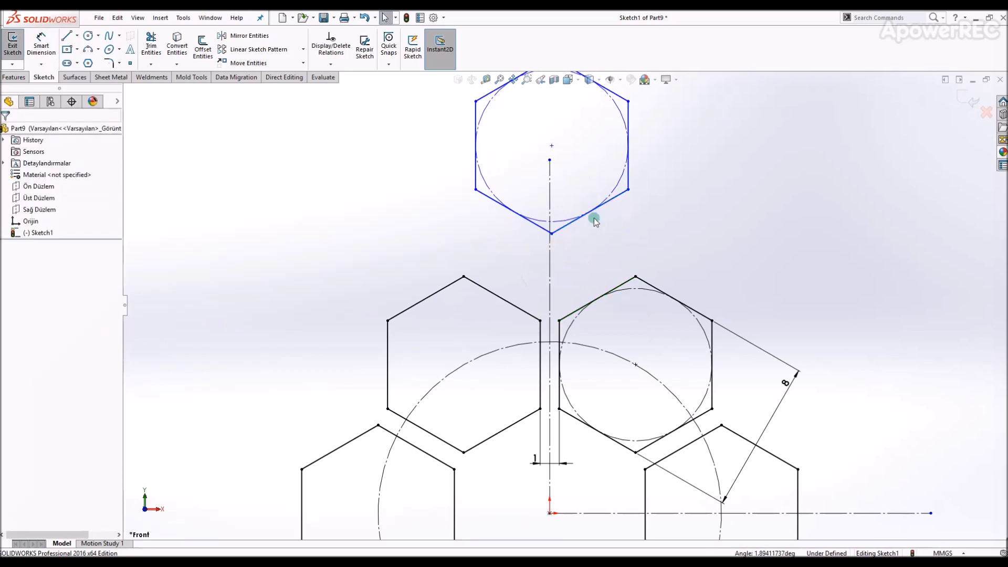
Set a 1 mm gap to the neighbour and snap the bottom corner onto the centreline
key("d")
left_click(568, 226)
left_click(569, 317)
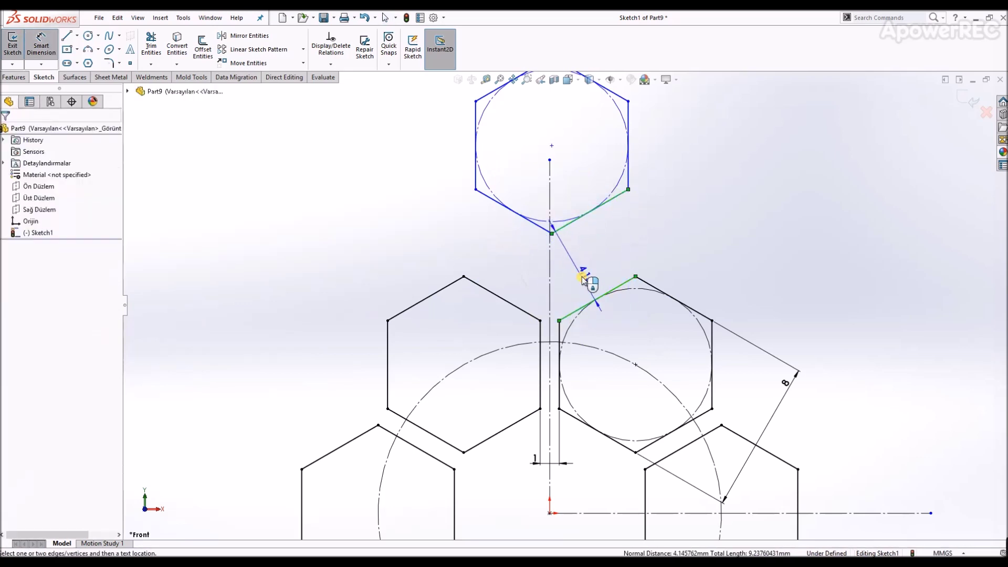
left_click(582, 279)
type("1")
key("Return")
scroll(580, 294, "down", 3)
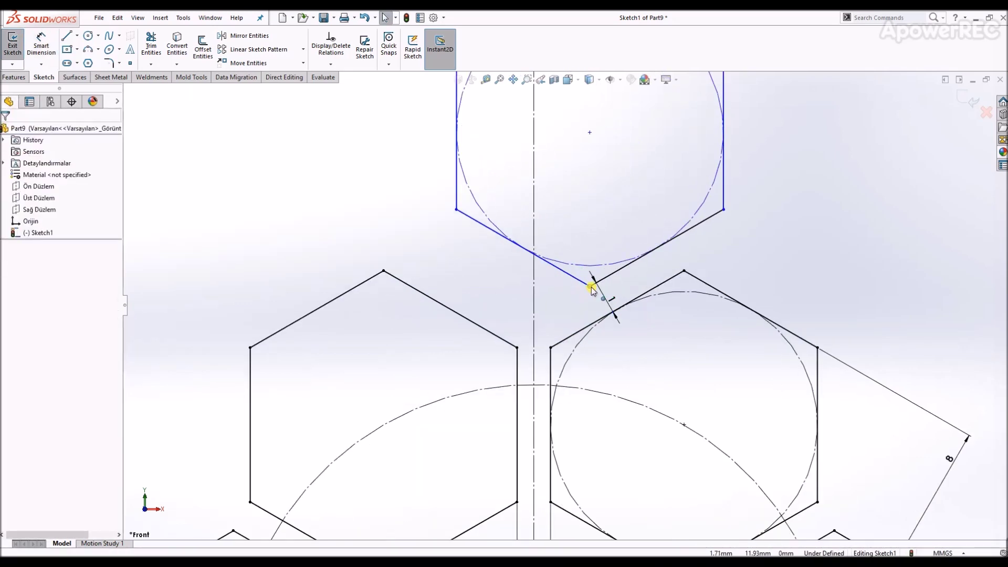
left_click_drag(591, 286, 534, 318)
Select the whole chain of six edges of the top hexagon
scroll(565, 307, "up", 3)
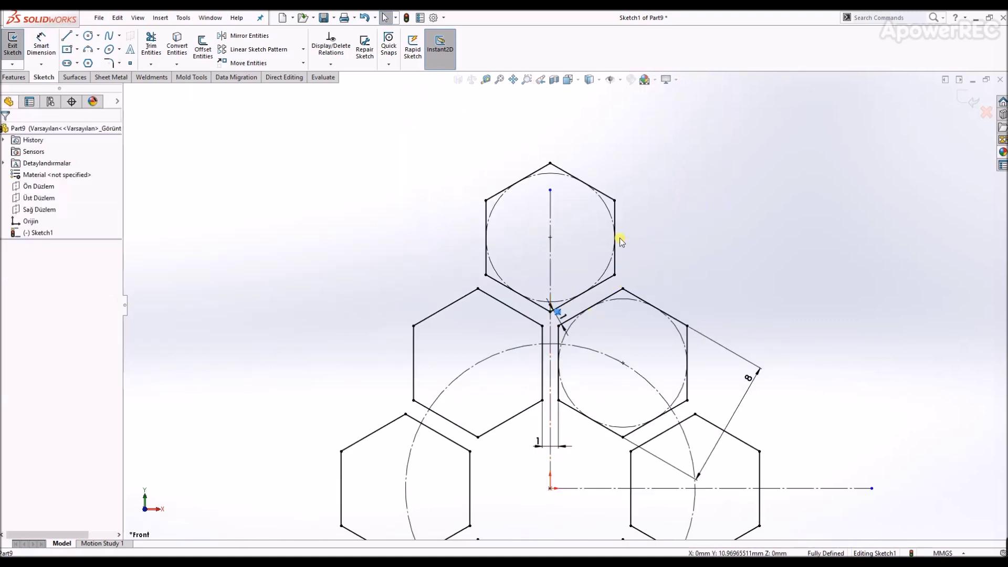
left_click(614, 236)
right_click(615, 235)
left_click(662, 282)
scroll(663, 282, "up", 3)
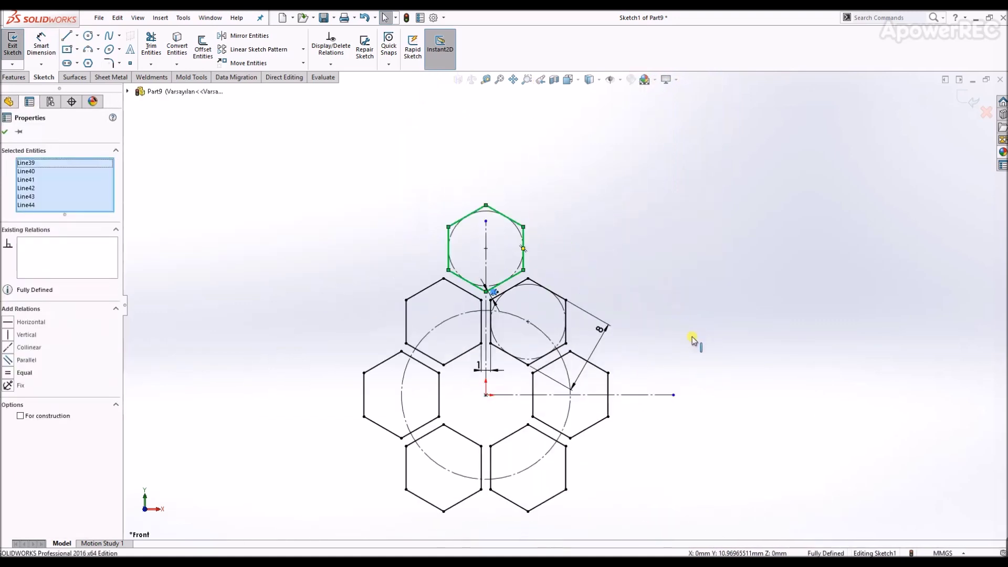
Linearly pattern the top hexagon along X with 10 mm spacing and 5 instances
left_click(298, 52)
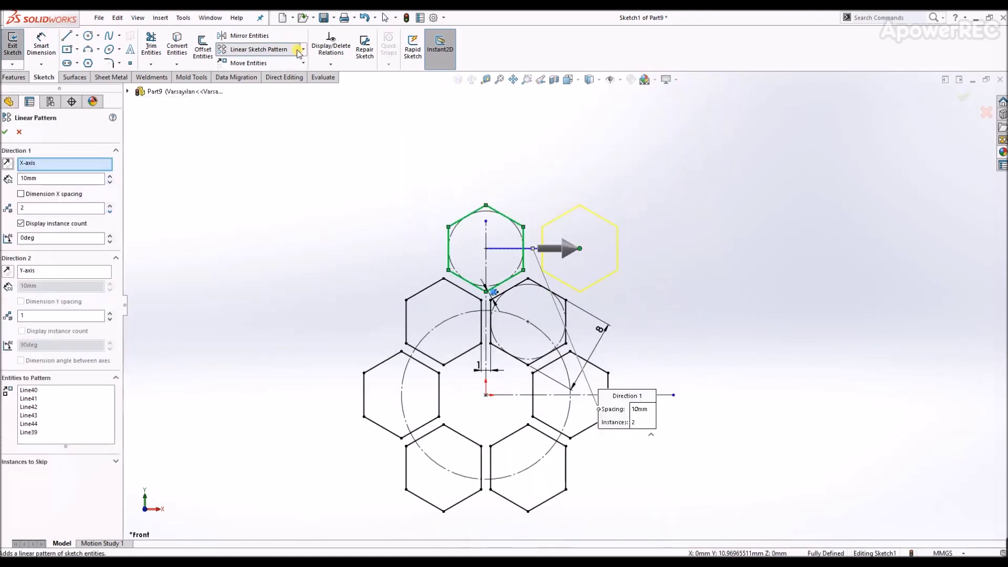
left_click(111, 177)
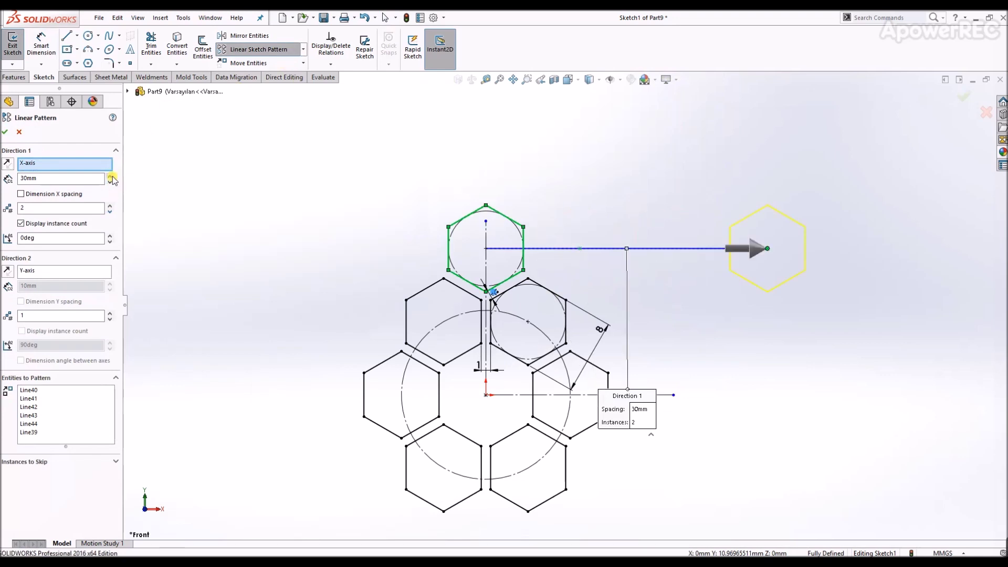
left_click(111, 184)
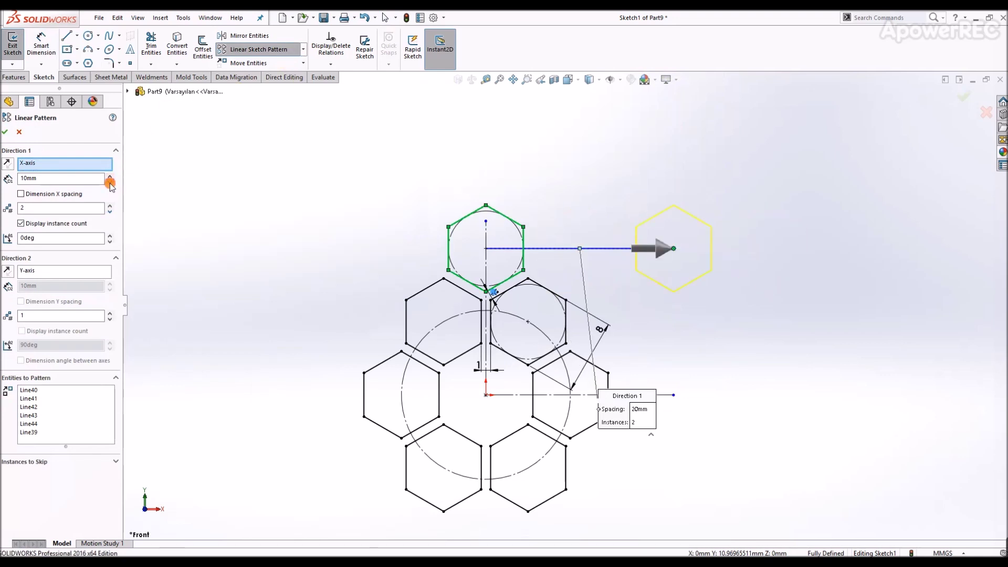
left_click(559, 309)
left_click(110, 205)
left_click(111, 205)
left_click(111, 205)
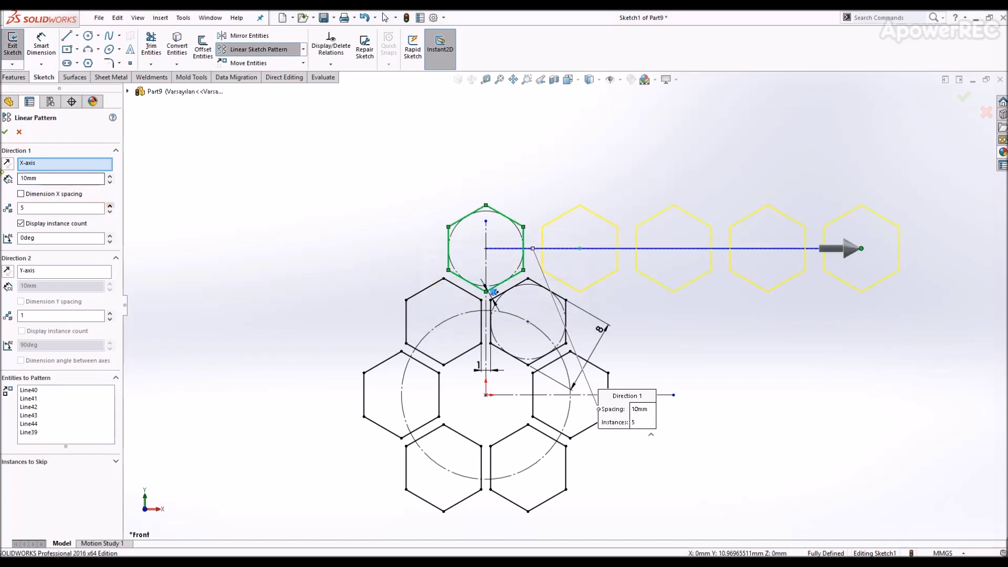
left_click(4, 132)
scroll(619, 236, "down", 2)
Dimension the gap between the first two patterned hexagons to 1 mm
right_click_drag(520, 200, 512, 141)
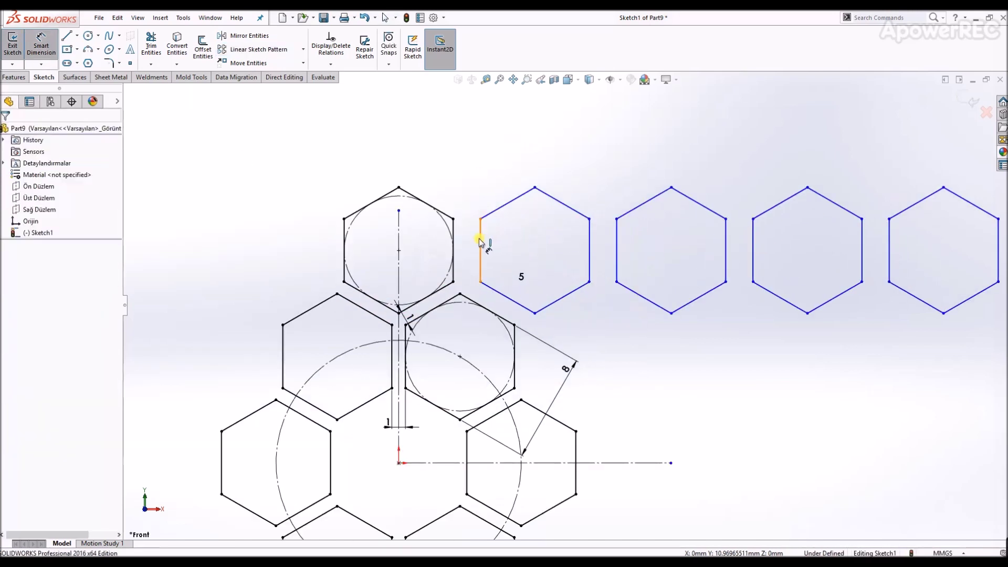
left_click(479, 241)
left_click(461, 198)
type("1")
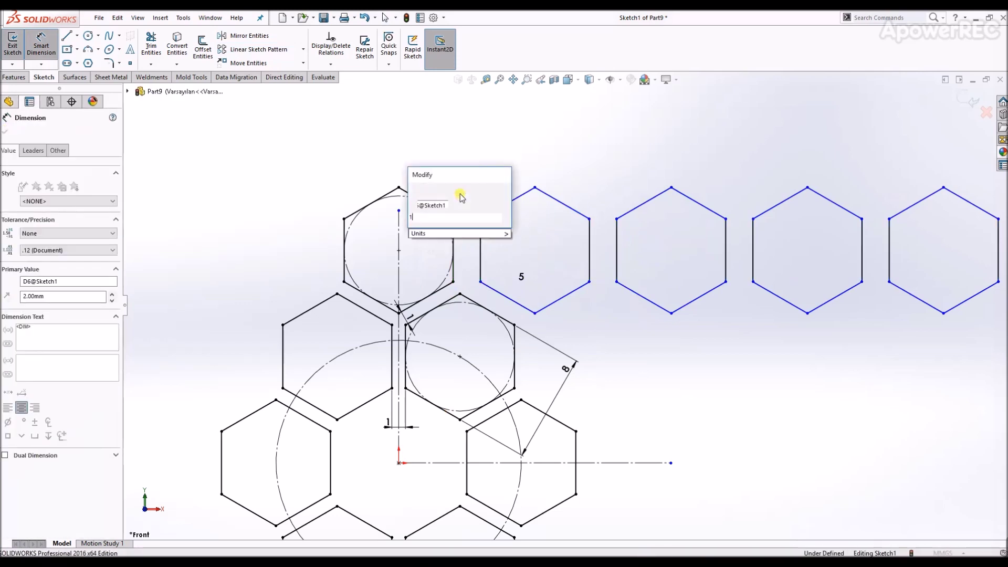
key("Return")
Add a dimension on the middle hexagon's slanted edge to fully define the sketch
left_click(496, 315)
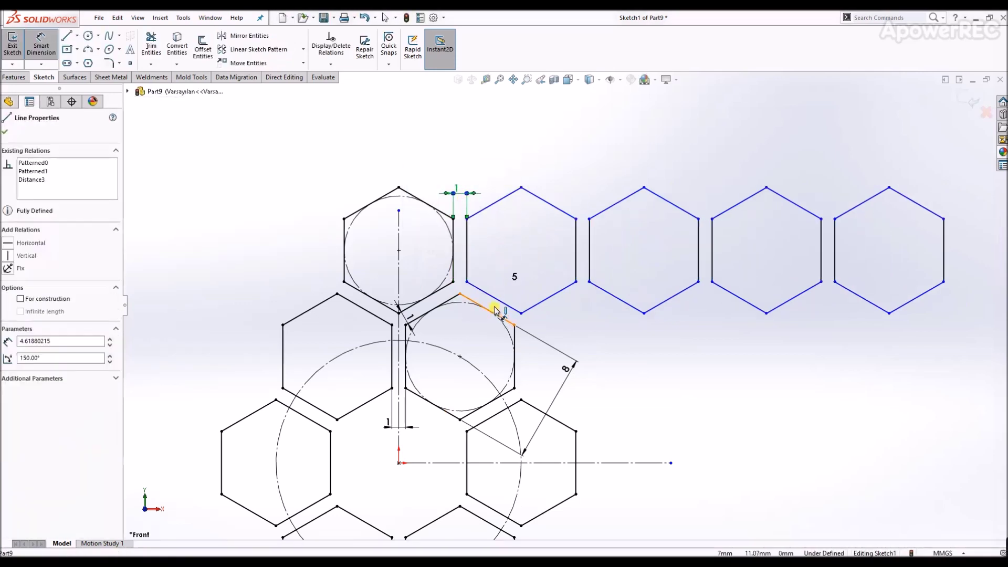
left_click(490, 289)
key("Return")
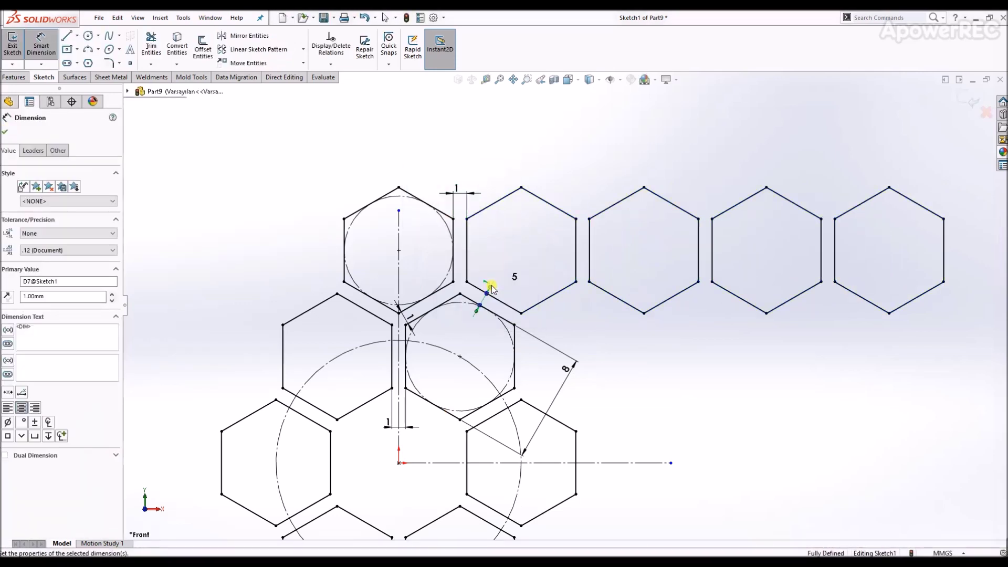
scroll(581, 354, "up", 2)
scroll(596, 364, "up", 2)
scroll(571, 347, "down", 2)
key("Escape")
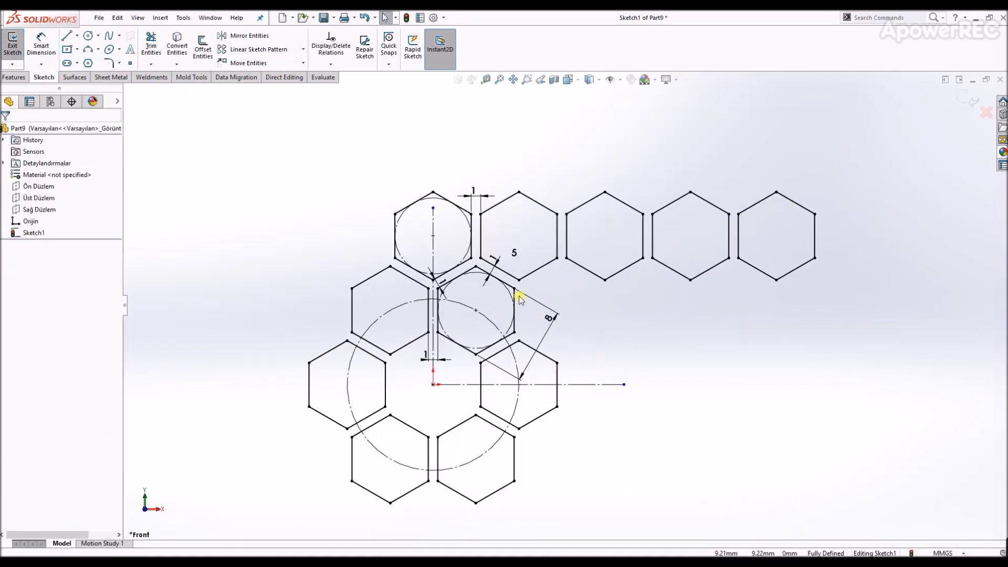
right_click(515, 296)
Linearly pattern the middle hexagon's chain along X with 4 instances
left_click(546, 333)
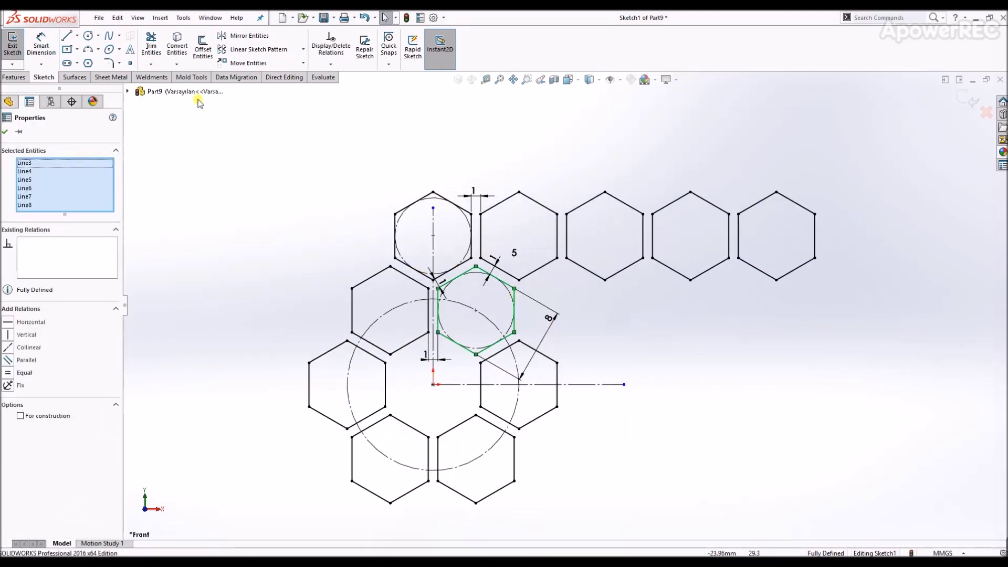
left_click(252, 49)
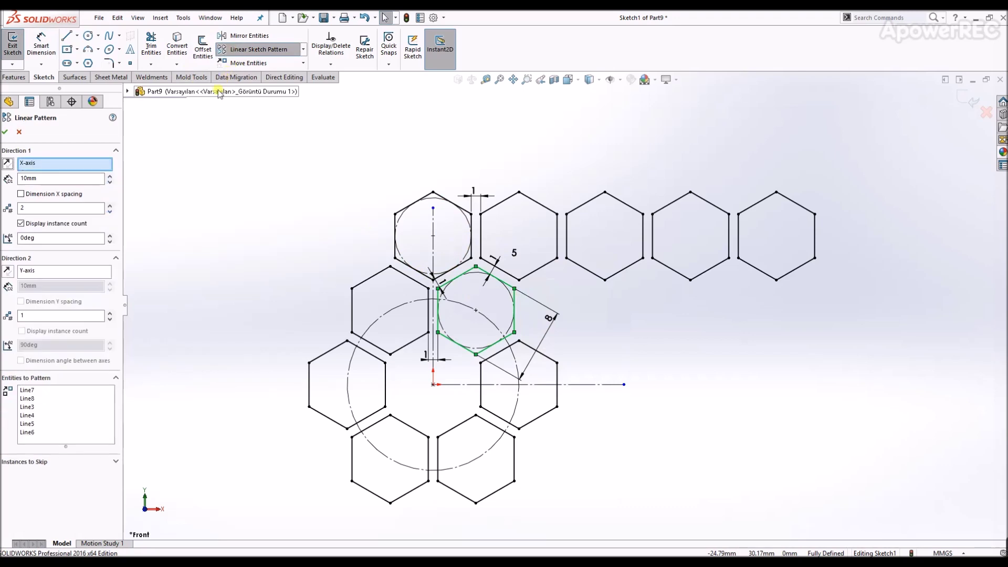
left_click(109, 207)
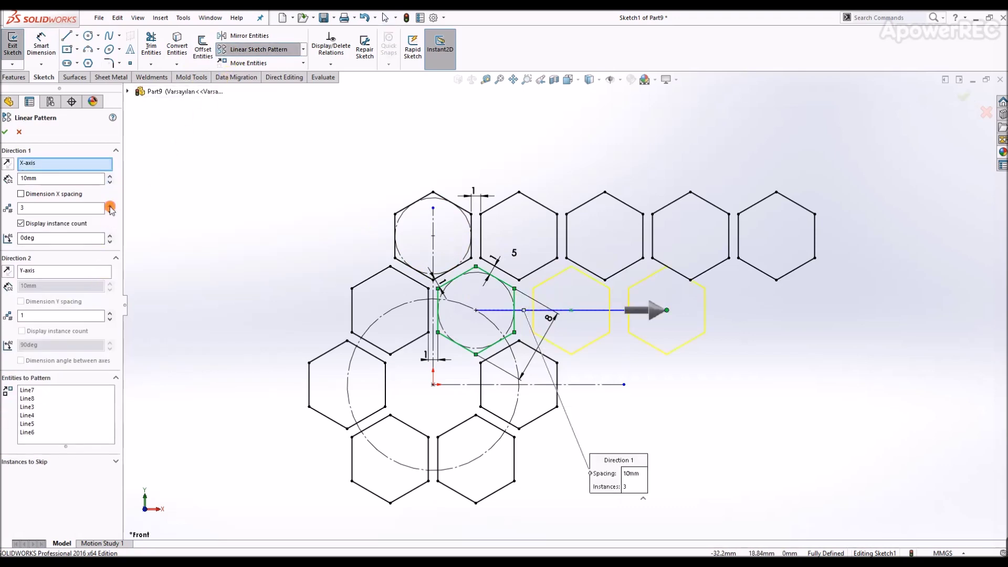
left_click(6, 132)
scroll(553, 221, "down", 3)
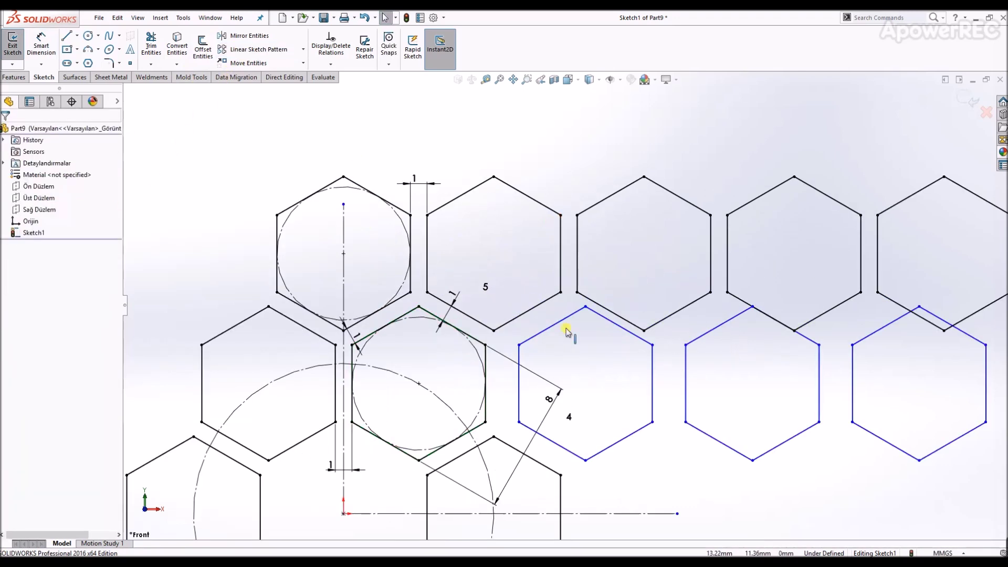
Dimension the gap between the new hexagon and the row above to 1 mm
right_click_drag(569, 333, 552, 294)
left_click(555, 331)
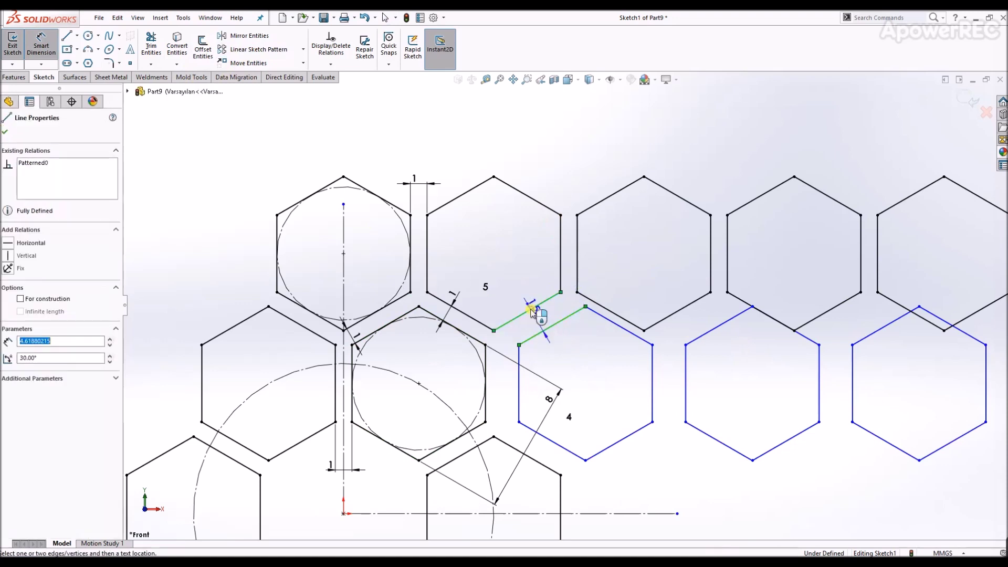
left_click(531, 311)
key("Return")
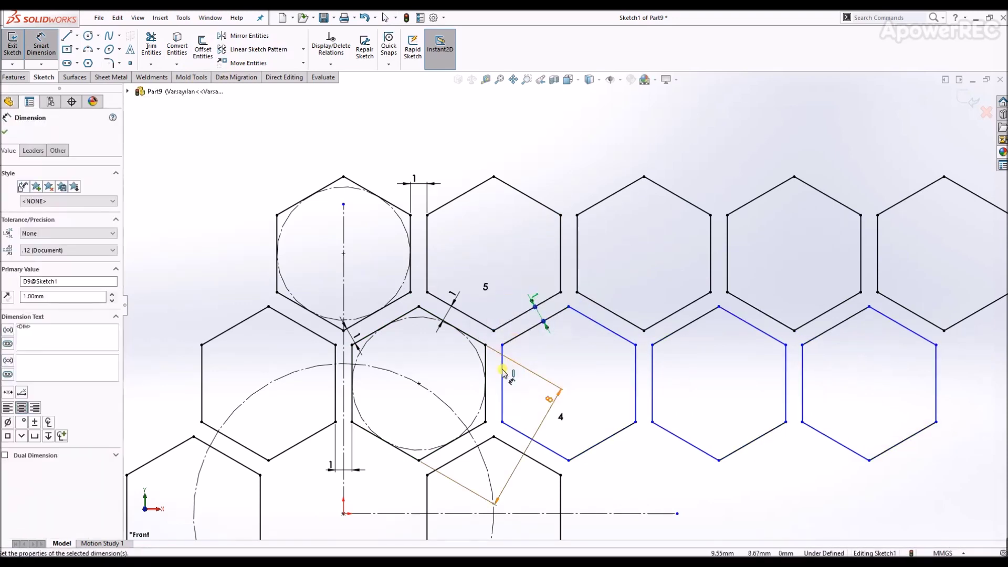
Dimension the gap between neighbouring new hexagons' vertical edges to 1 mm
left_click(503, 370)
left_click(482, 295)
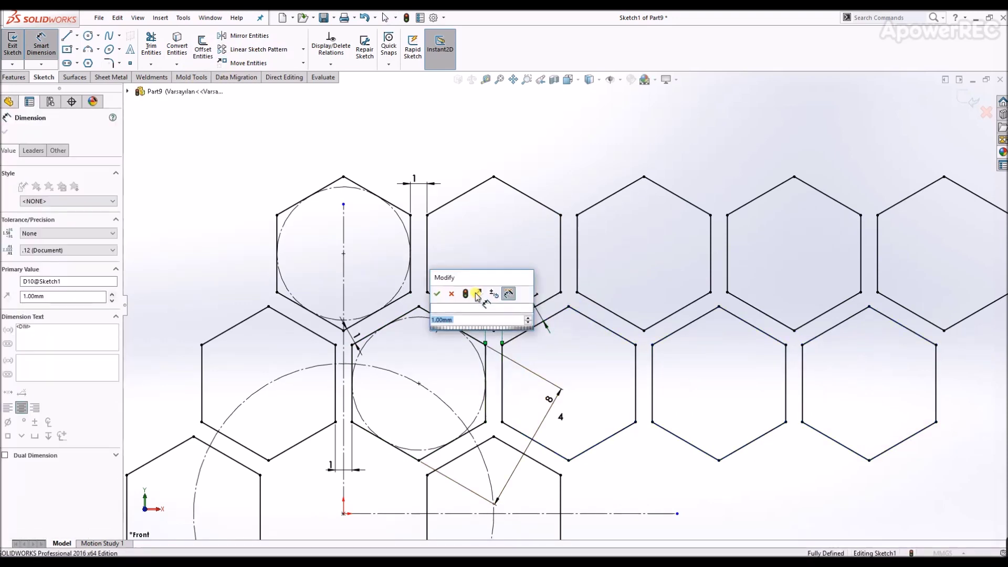
key("Return")
scroll(648, 337, "up", 2)
scroll(641, 412, "up", 3)
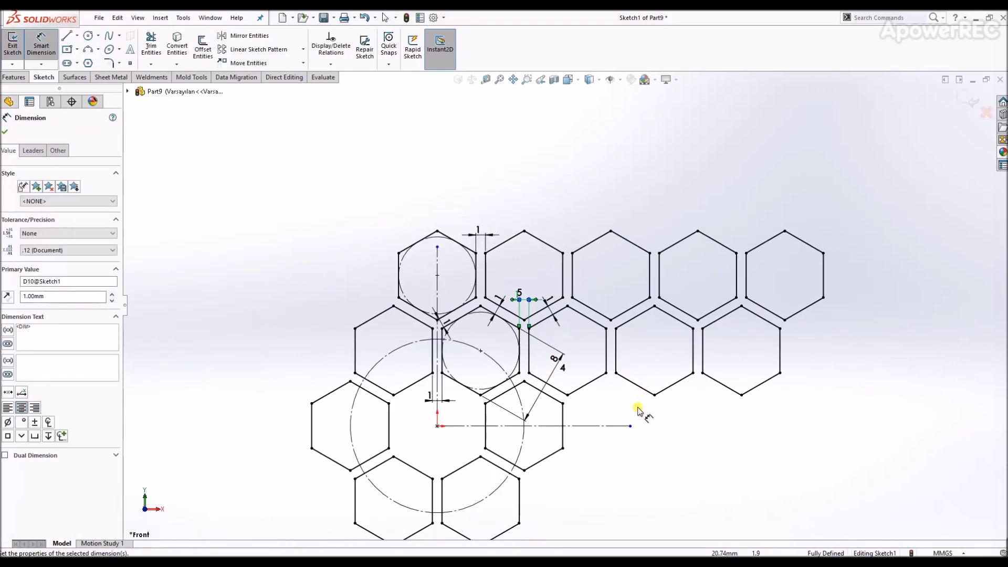
scroll(536, 407, "down", 4)
key("Escape")
right_click(525, 405)
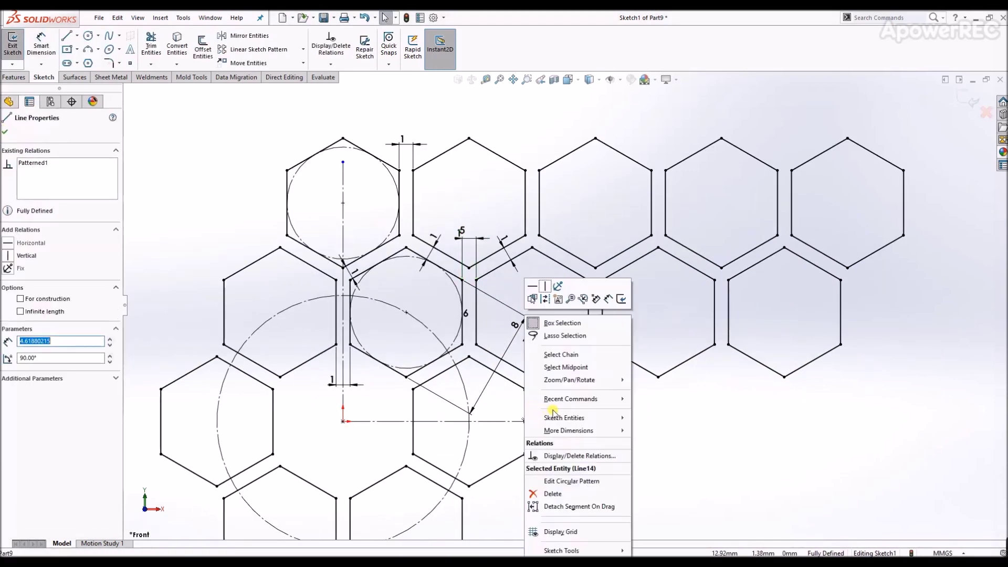
Linearly pattern the third-row hexagon into four copies along the row
left_click(562, 355)
scroll(569, 362, "down", 2)
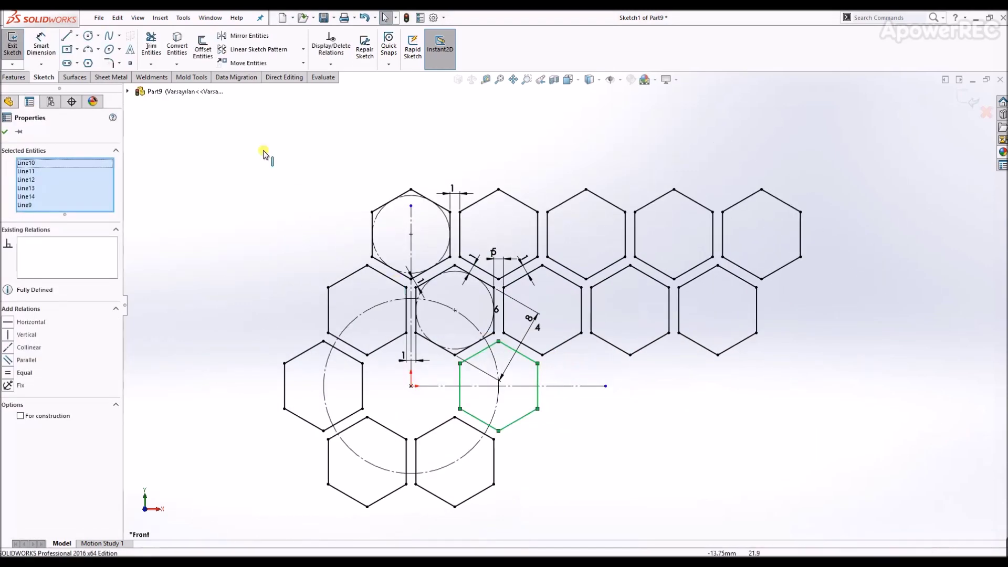
left_click(262, 52)
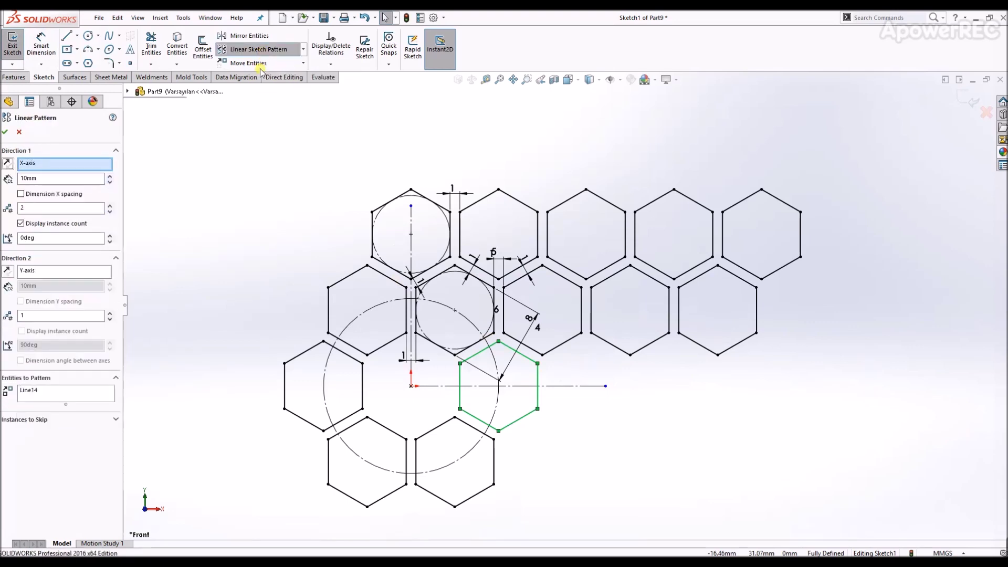
left_click(111, 205)
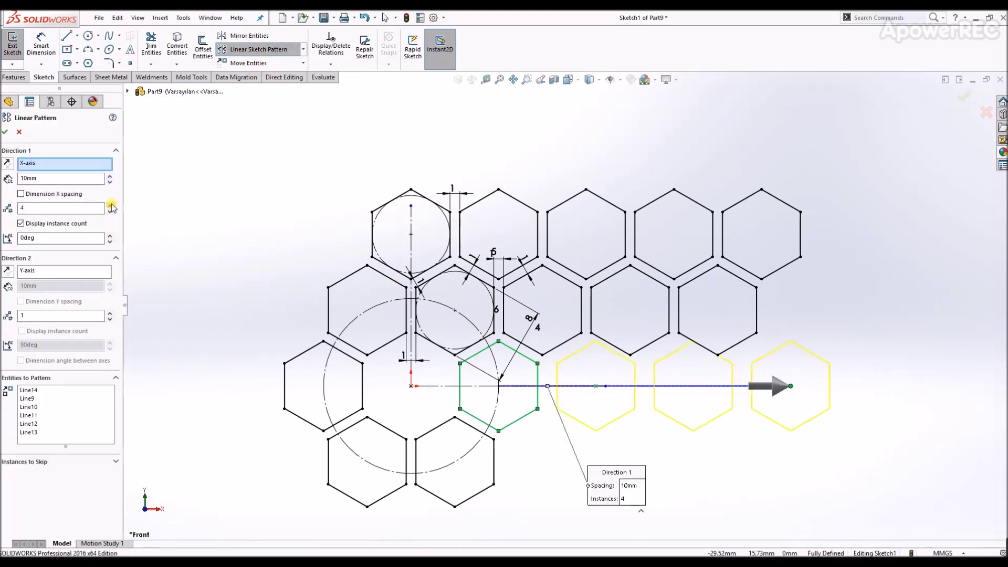
left_click(5, 133)
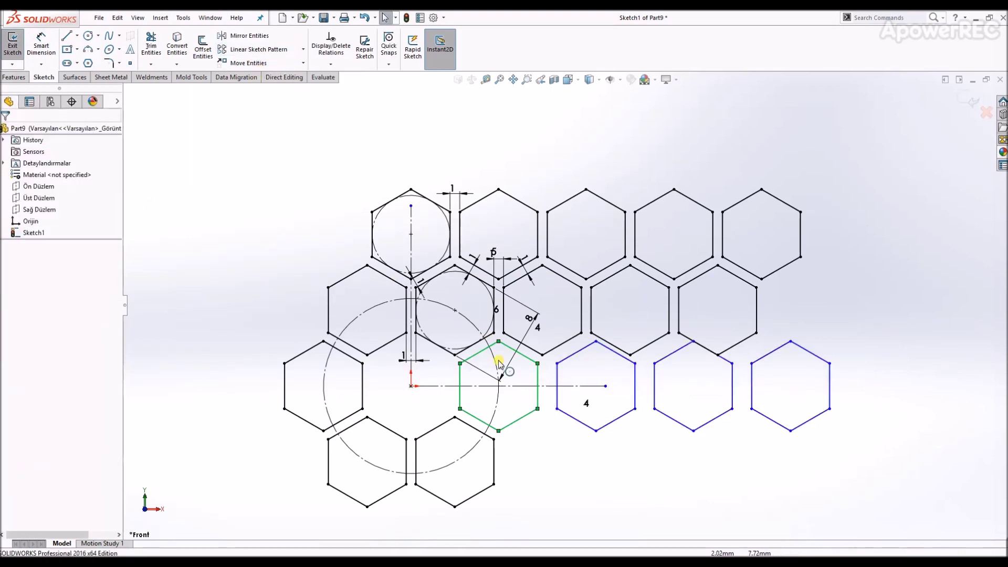
Dimension 1 mm gaps to the neighbouring and upper hexagons, then lengthen the vertical centerline upward
left_click(562, 353)
key("Escape")
key("d")
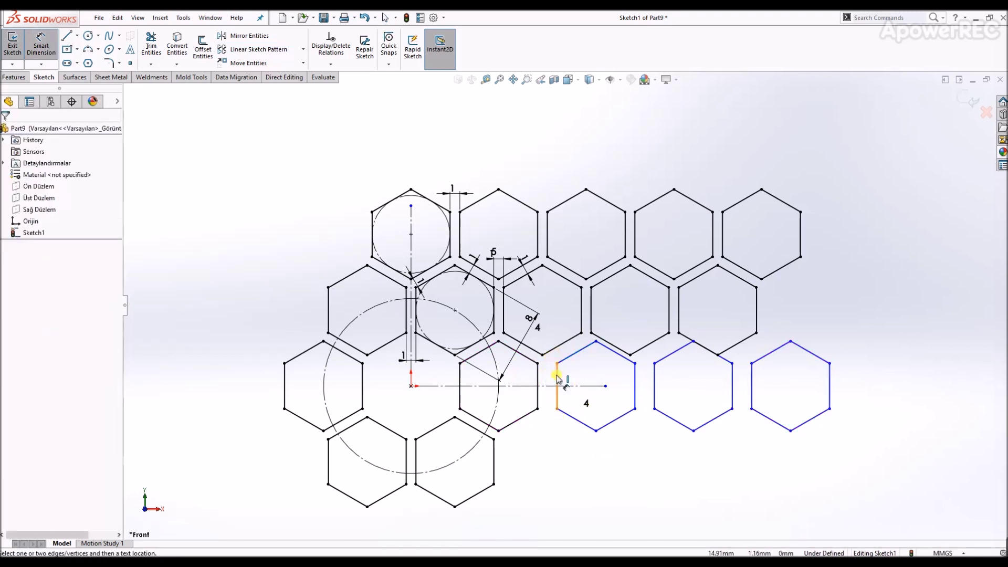
left_click(556, 383)
left_click(545, 440)
type("1")
key("Return")
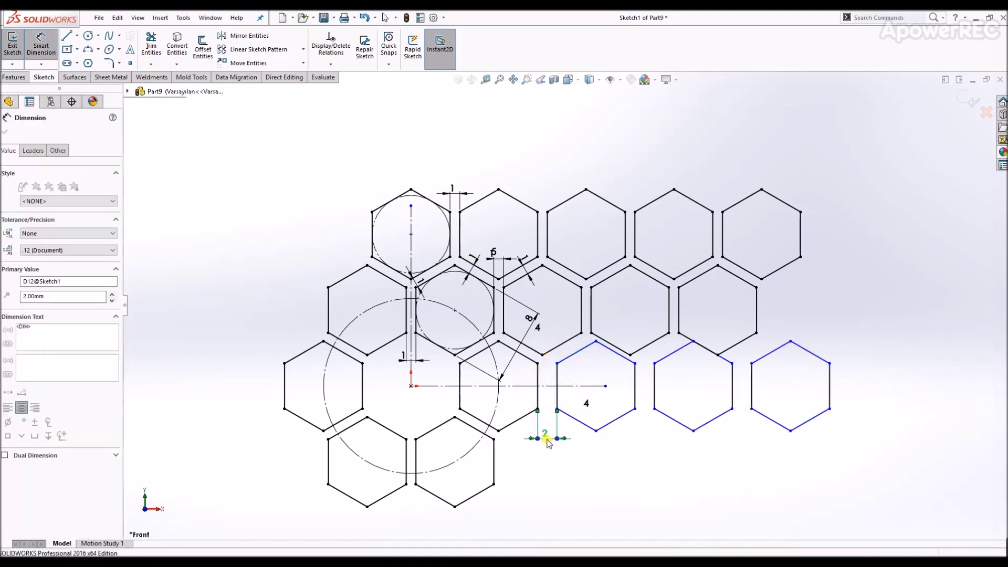
left_click(561, 353)
left_click(560, 330)
key("Return")
key("Escape")
scroll(597, 342, "up", 2)
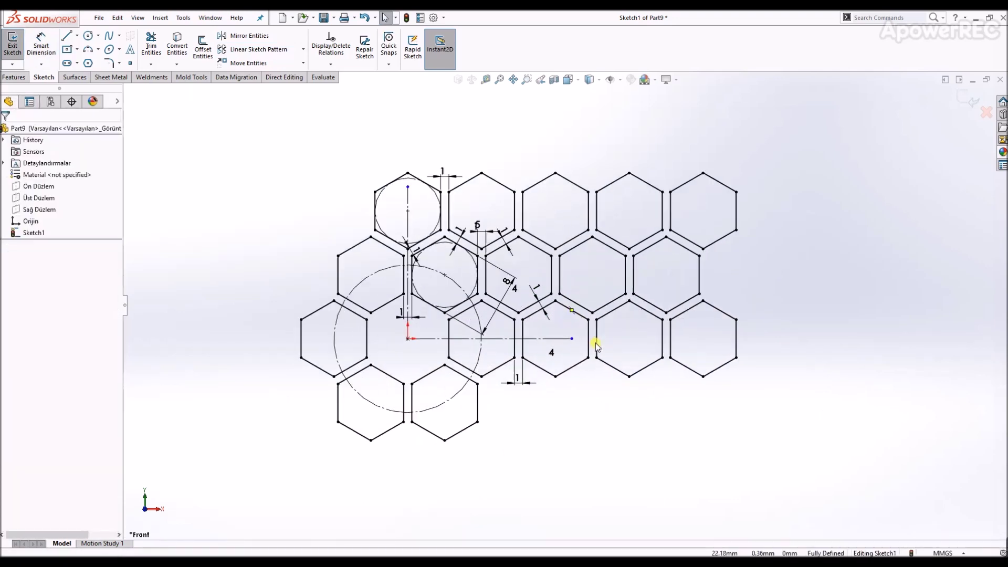
left_click_drag(409, 188, 408, 122)
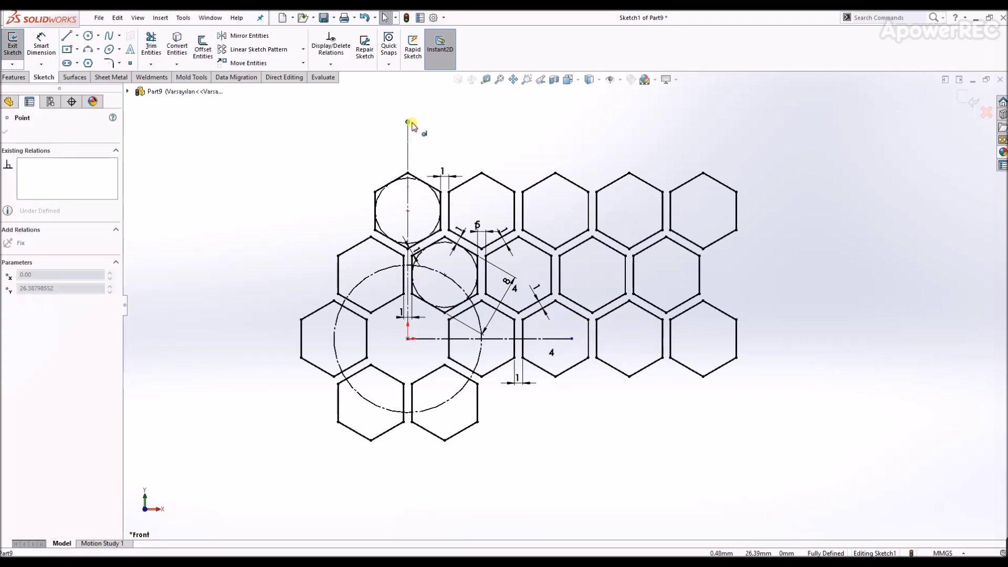
Box-select the upper-right and lower-right hexagons as entities to mirror
left_click(247, 35)
left_click_drag(797, 139, 484, 283)
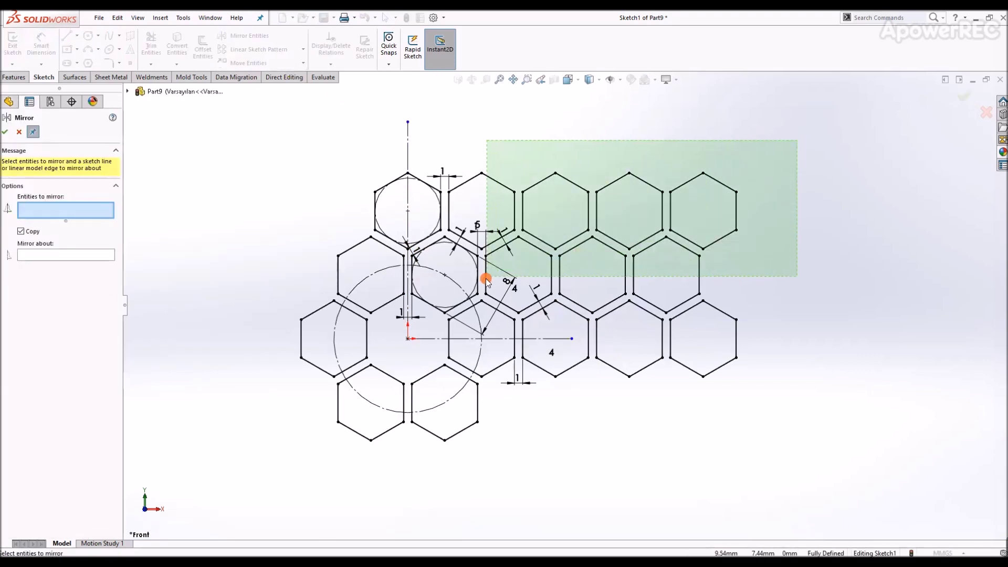
left_click(548, 301)
left_click(600, 312)
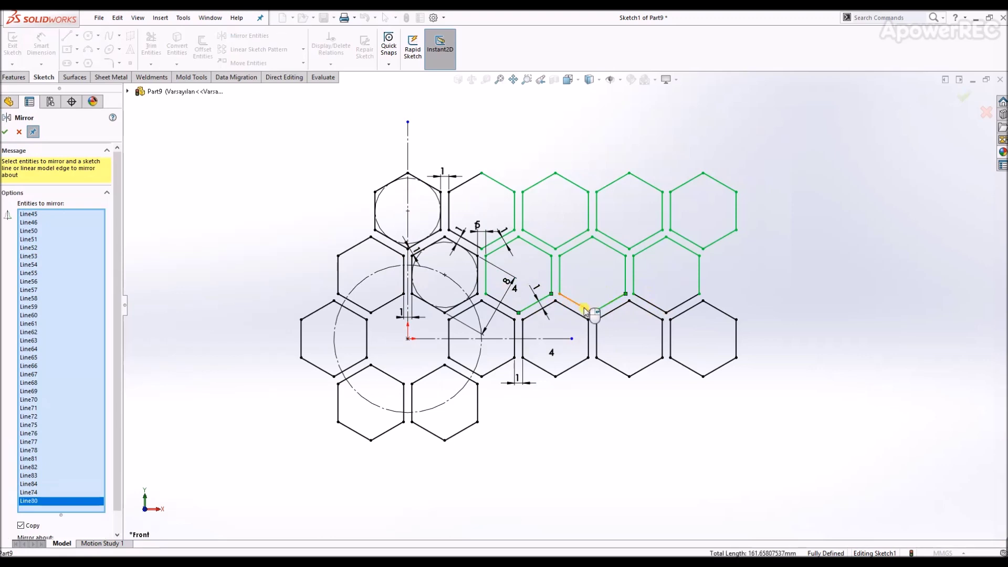
left_click(612, 311)
left_click_drag(779, 325, 522, 378)
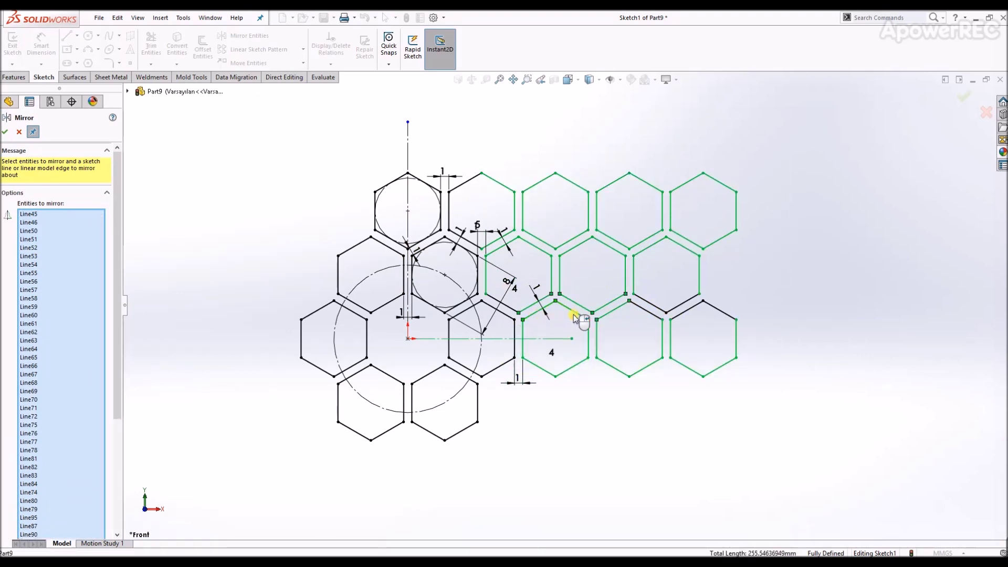
left_click(654, 317)
left_click(686, 313)
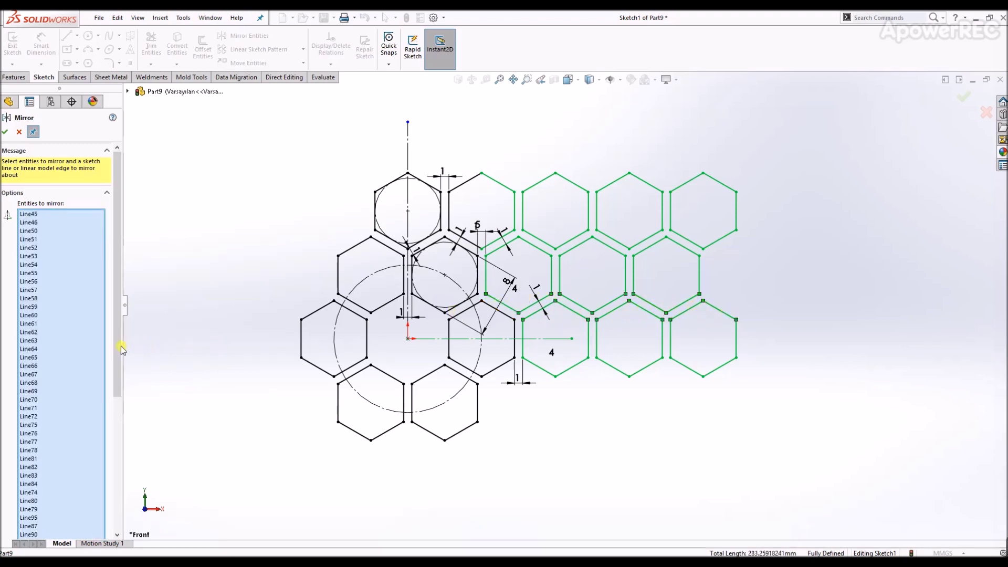
Set the vertical centerline as mirror axis, clearing a wrongly picked hexagon edge
scroll(96, 457, "down", 5)
left_click(66, 528)
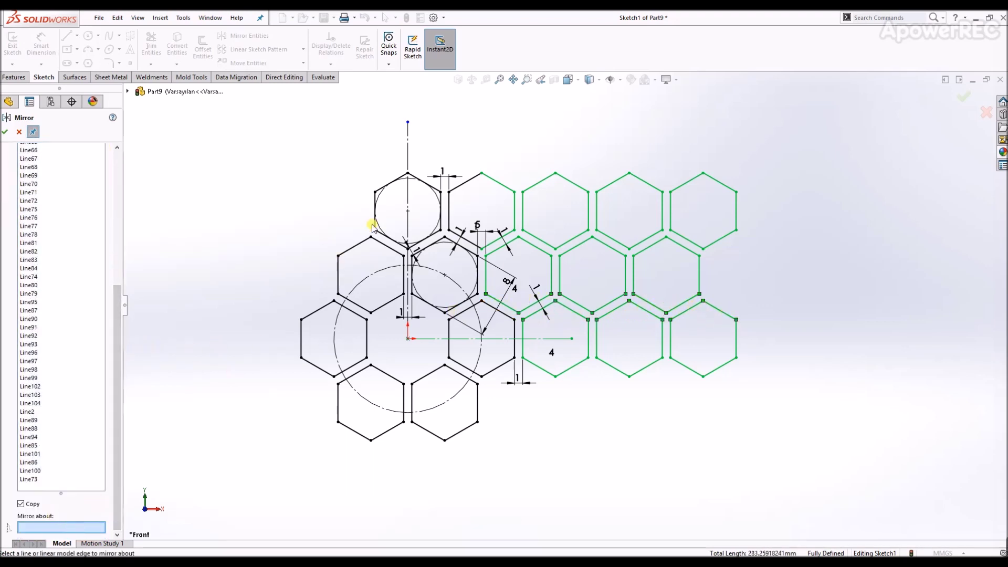
left_click(409, 163)
left_click(485, 219)
left_click(475, 236)
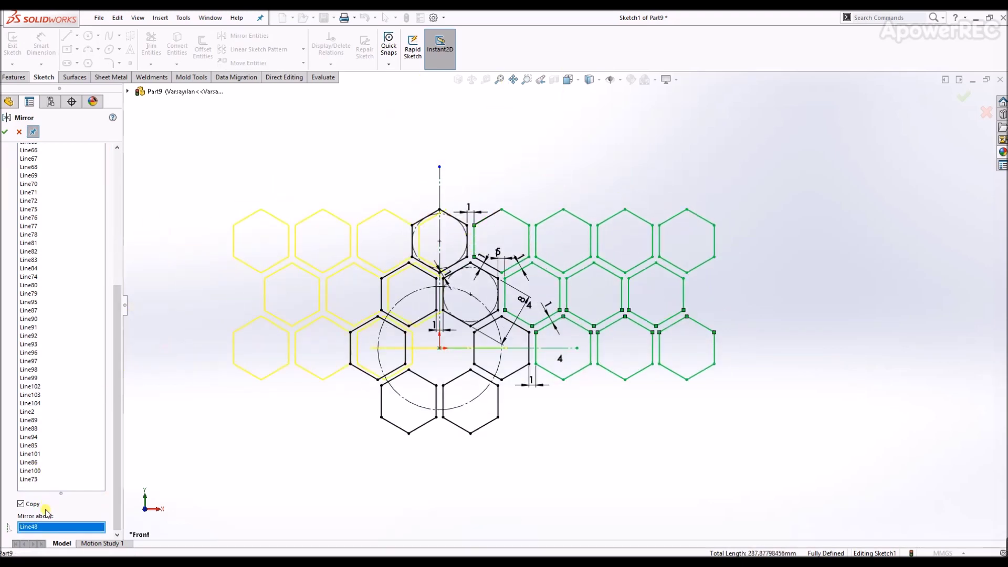
right_click(51, 529)
left_click(74, 500)
left_click(96, 470)
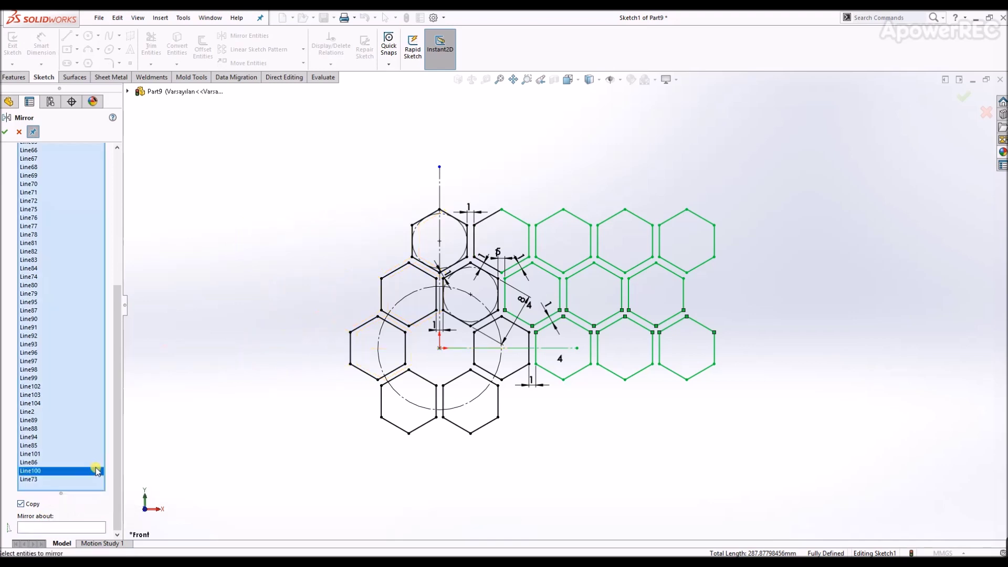
Add the remaining hexagon edges, reselect the vertical centerline, and apply the mirror
left_click(483, 223)
left_click(488, 265)
scroll(49, 526, "down", 2)
left_click(62, 526)
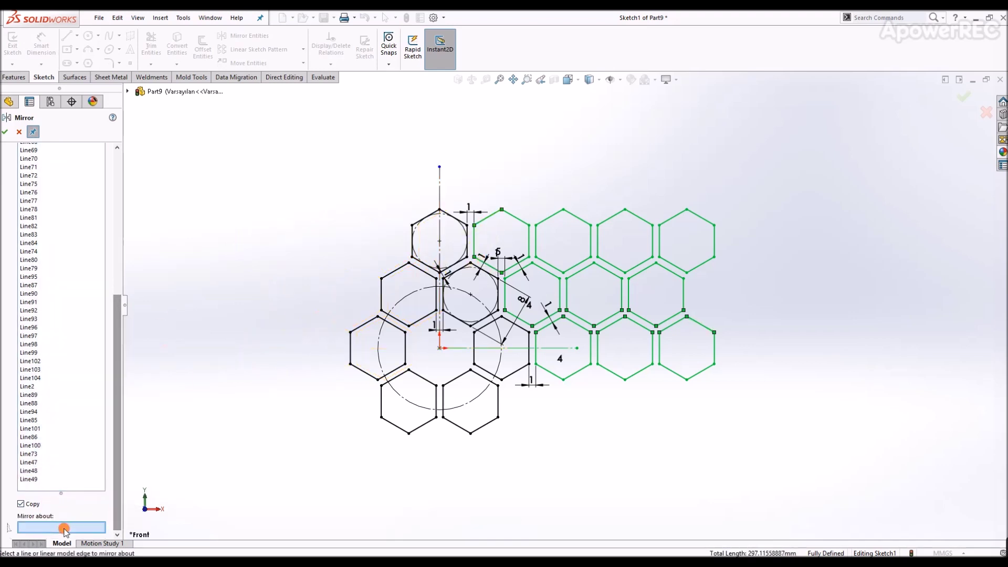
left_click(440, 187)
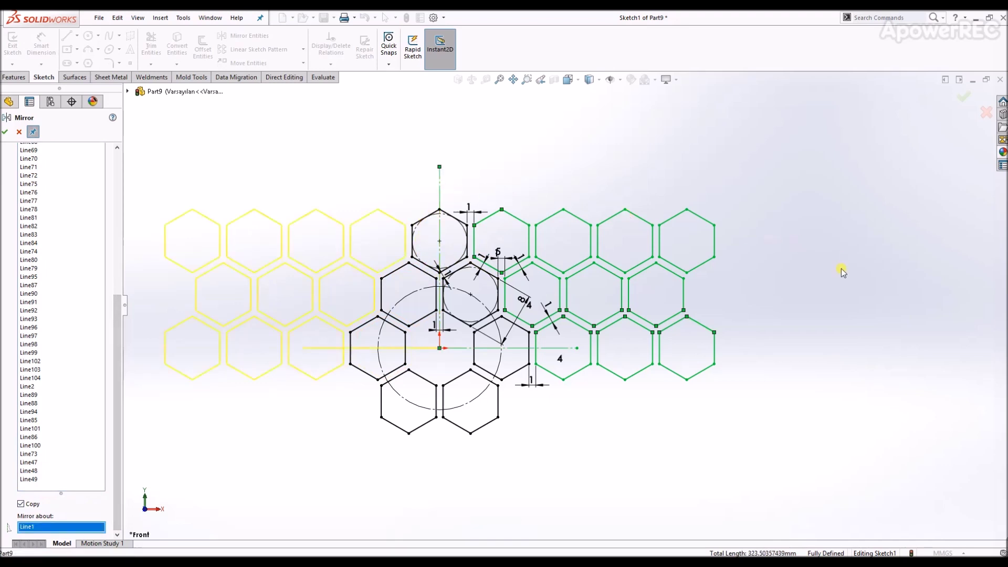
key("Return")
key("z")
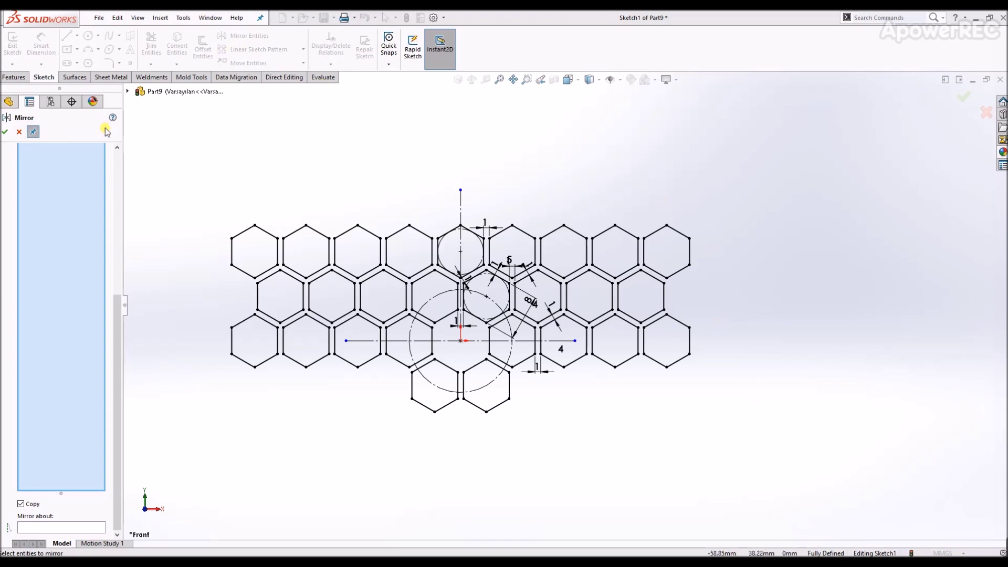
left_click(17, 133)
Mirror the selected upper hexagon rows downward about the horizontal centerline
left_click(247, 35)
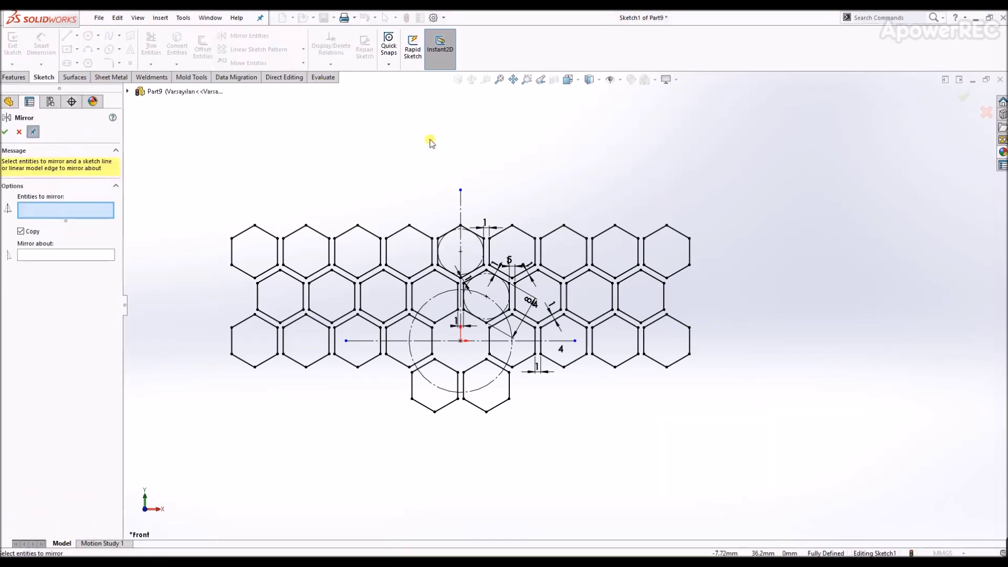
left_click_drag(776, 212, 516, 312)
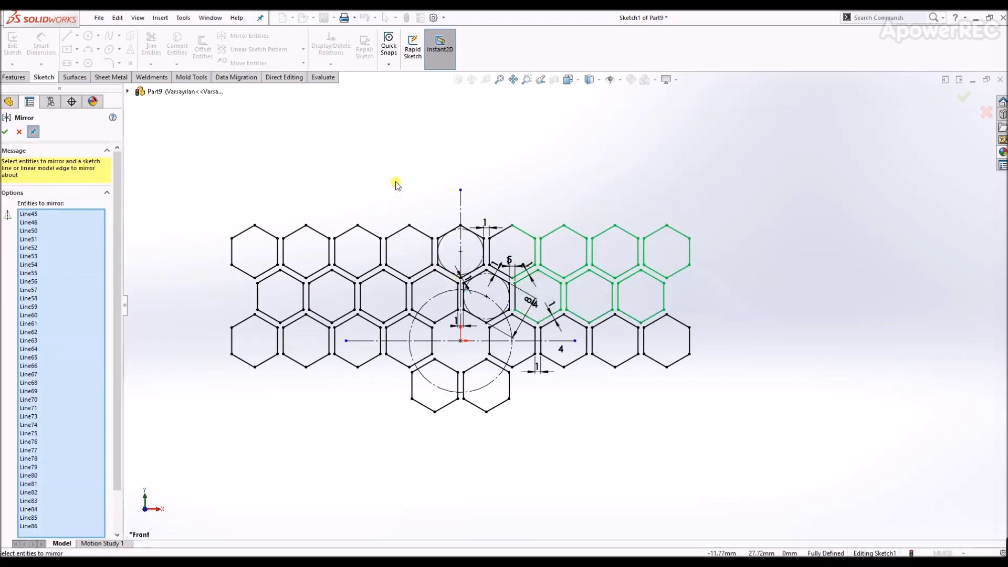
left_click_drag(398, 181, 230, 310)
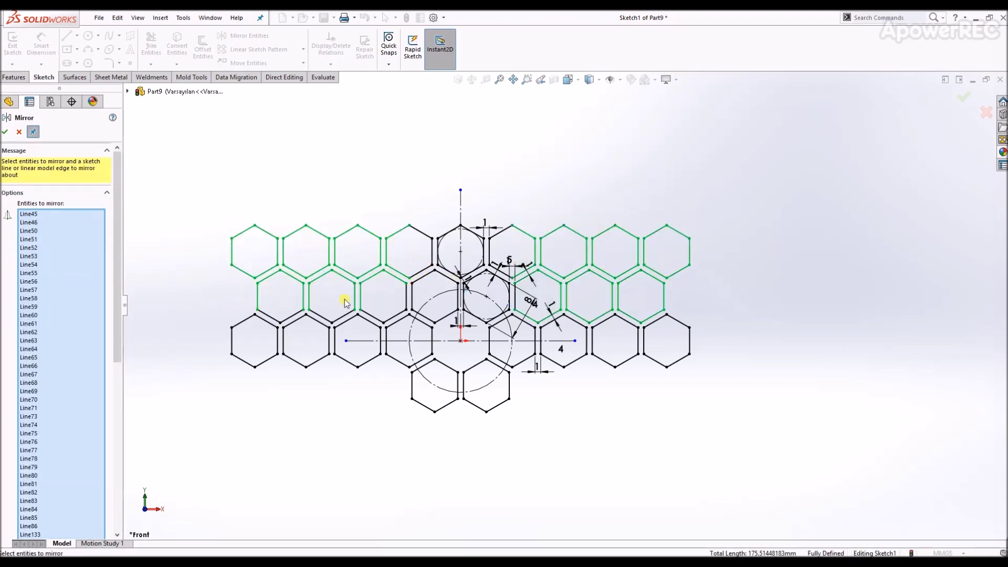
left_click(366, 313)
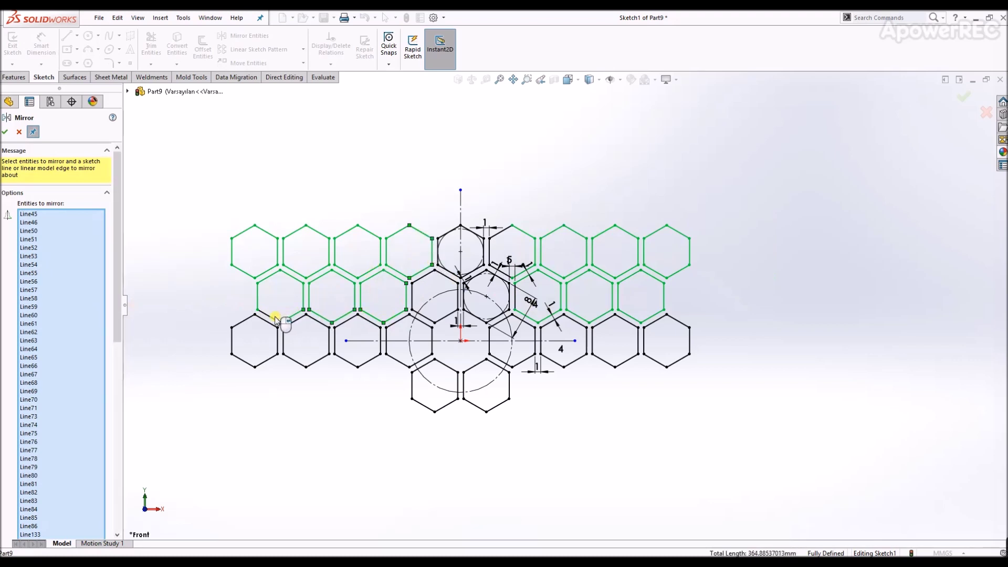
left_click(439, 260)
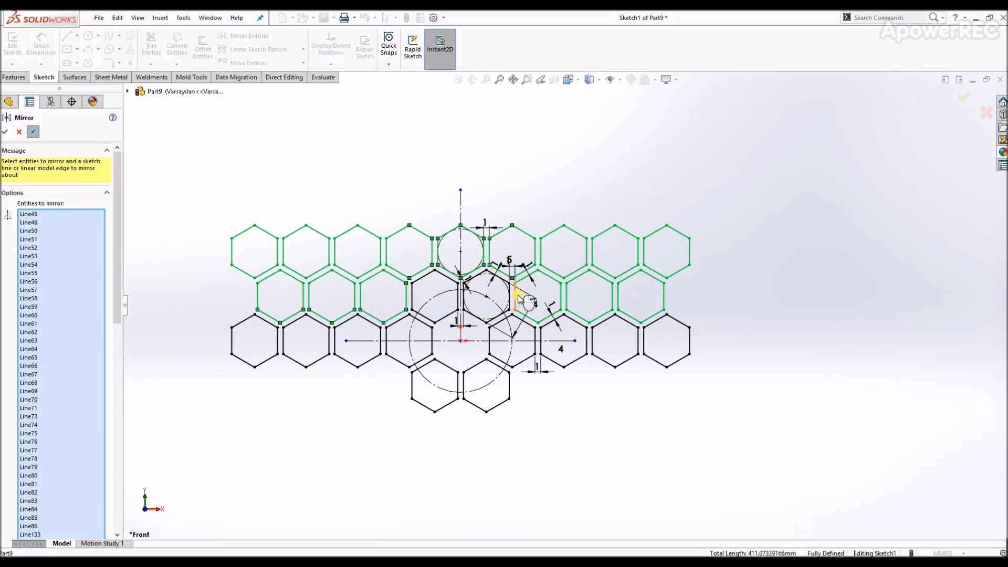
left_click_drag(124, 318, 124, 525)
left_click(73, 527)
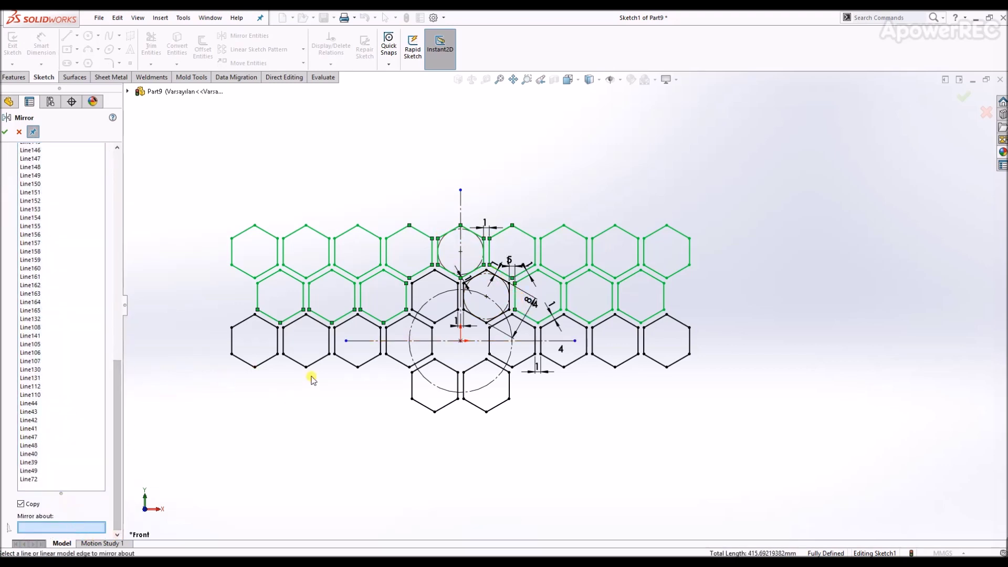
left_click(362, 341)
mouse_move(363, 341)
middle_mouse_down("ctrl")
mouse_move(711, 398)
mouse_move(532, 324)
middle_mouse_up("ctrl")
key("Return")
Exit the first sketch, start a new sketch on the front plane, and select the hexagon rows
key("z")
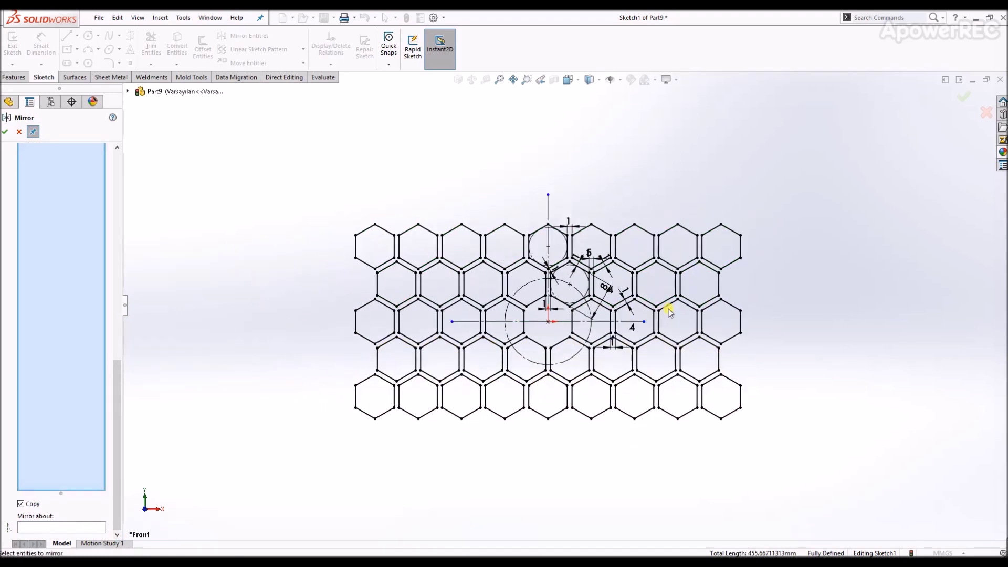
left_click(966, 98)
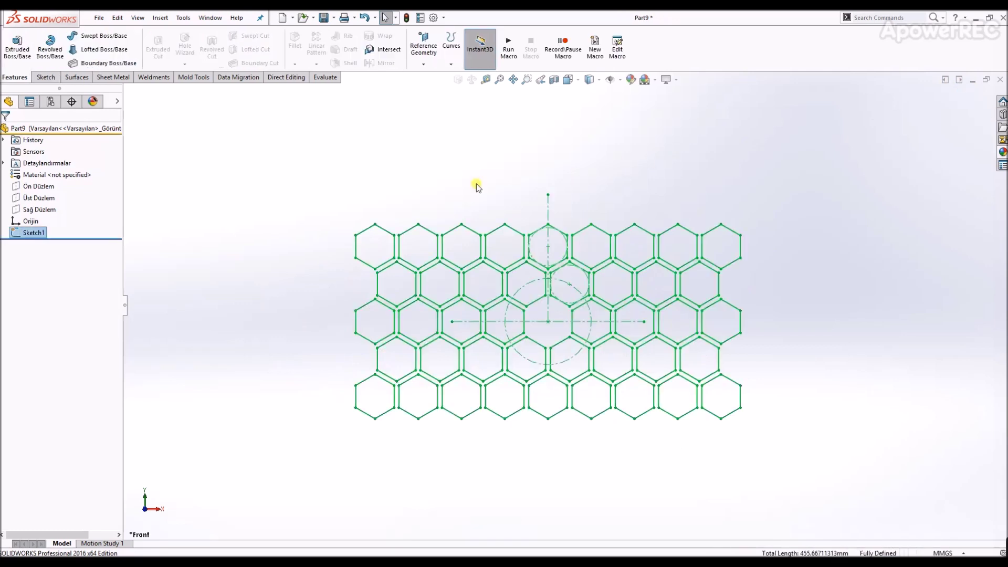
left_click(53, 185)
left_click(84, 176)
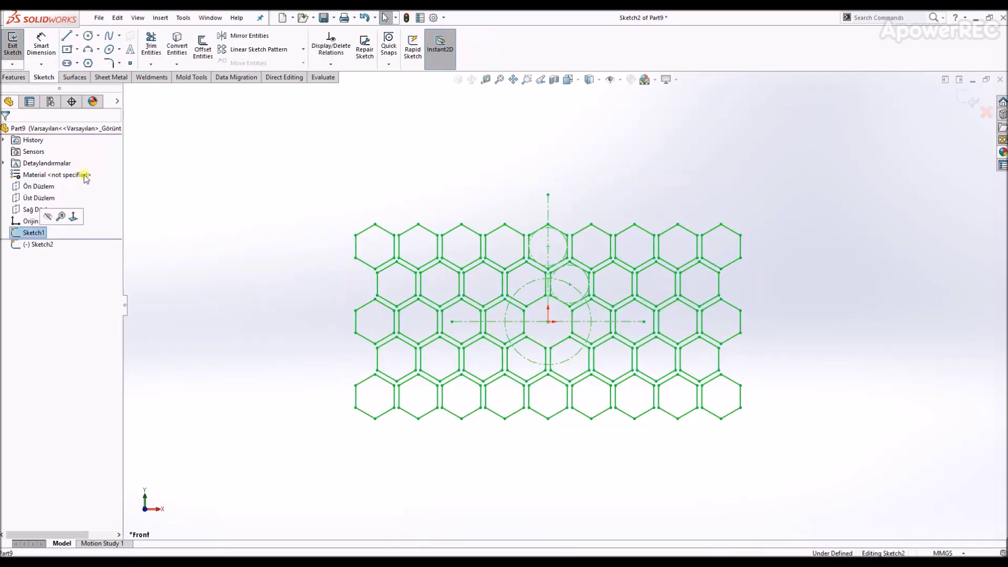
scroll(655, 252, "down", 2)
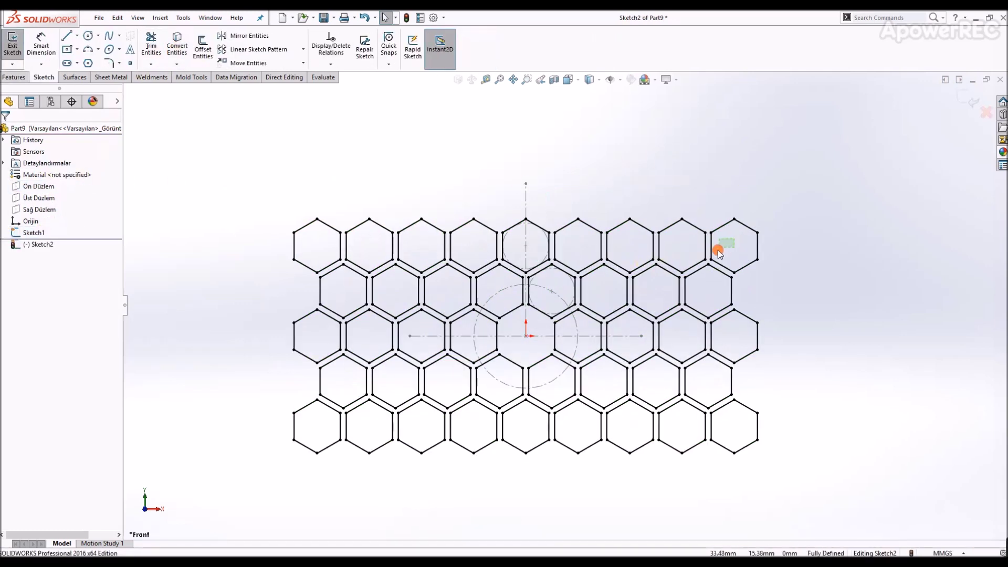
mouse_move(720, 253)
left_mouse_down()
mouse_move(697, 273)
mouse_move(331, 416)
left_mouse_up()
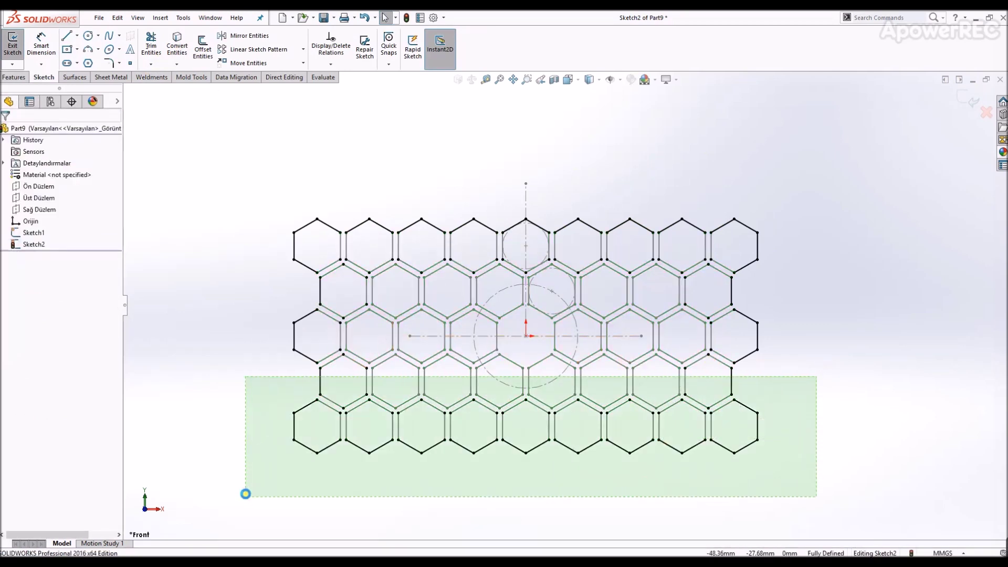
left_click_drag(818, 376, 243, 496)
scroll(416, 342, "down", 1)
Stretch the horizontal line past the left and right edges of the grid
left_click(150, 47)
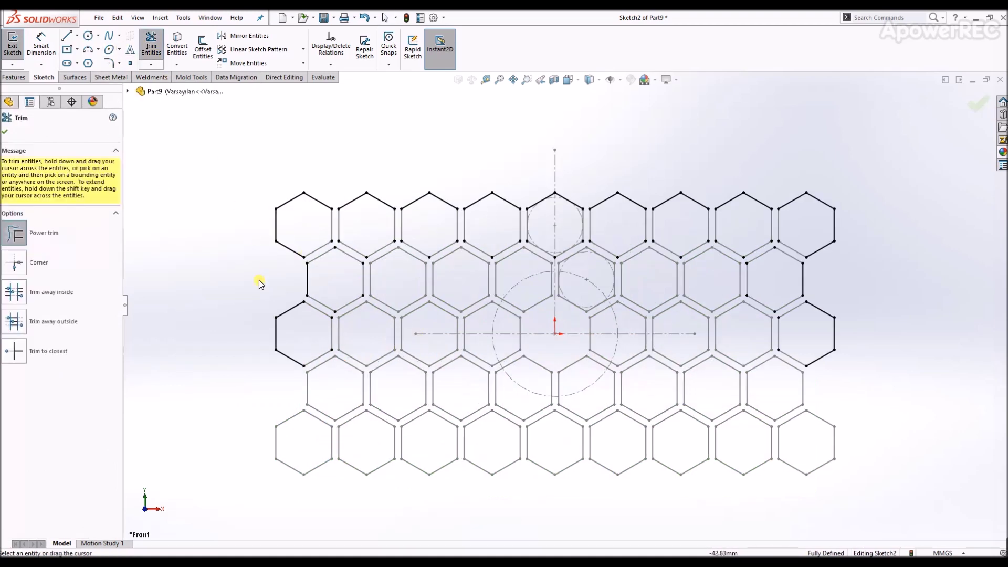
key("Escape")
left_click(416, 335)
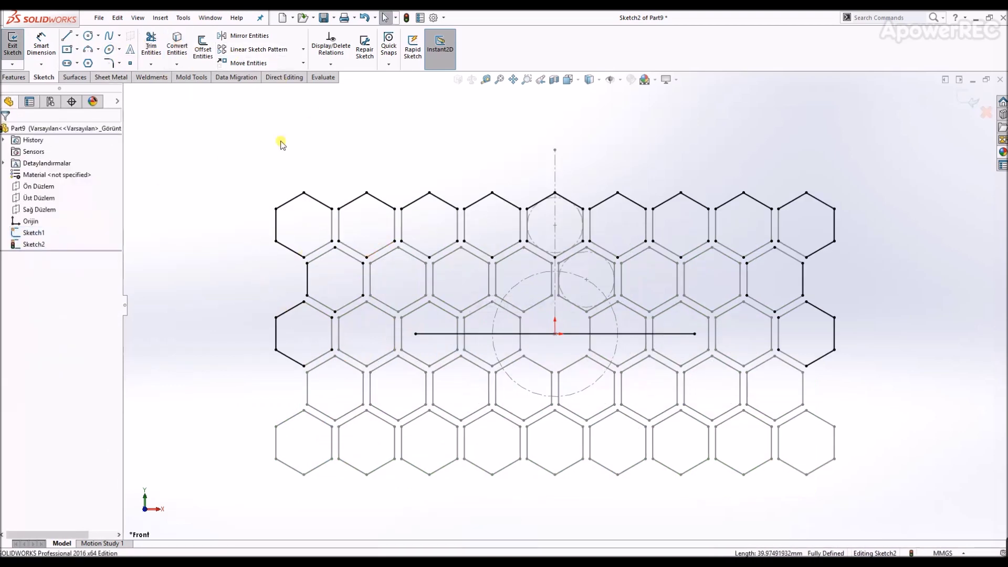
left_click_drag(416, 334, 223, 334)
left_click(693, 340)
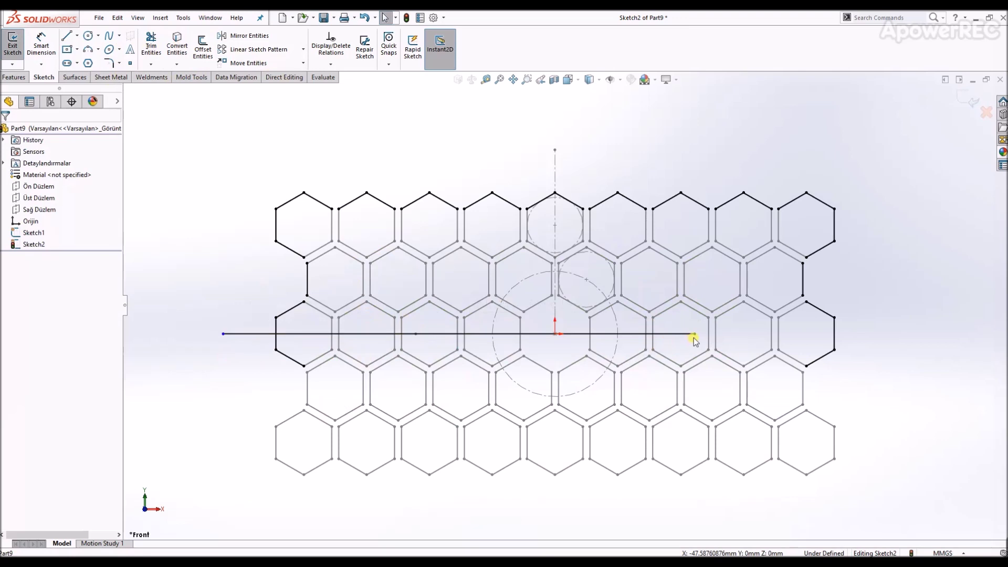
left_click_drag(879, 341, 922, 334)
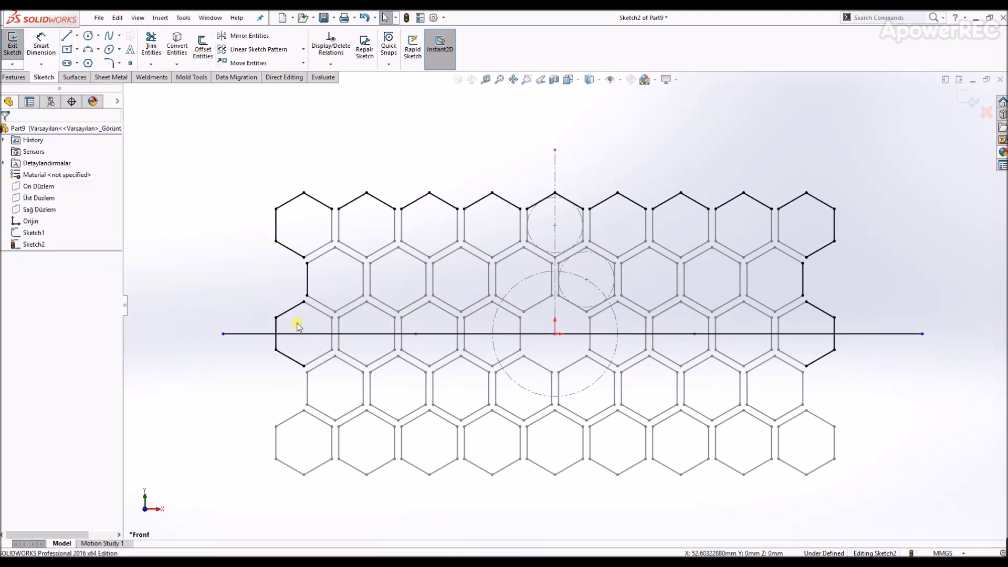
Make the horizontal line construction and trim hexagon edges along it
left_click(327, 334)
left_click(354, 298)
left_click(145, 42)
left_click_drag(234, 349, 836, 358)
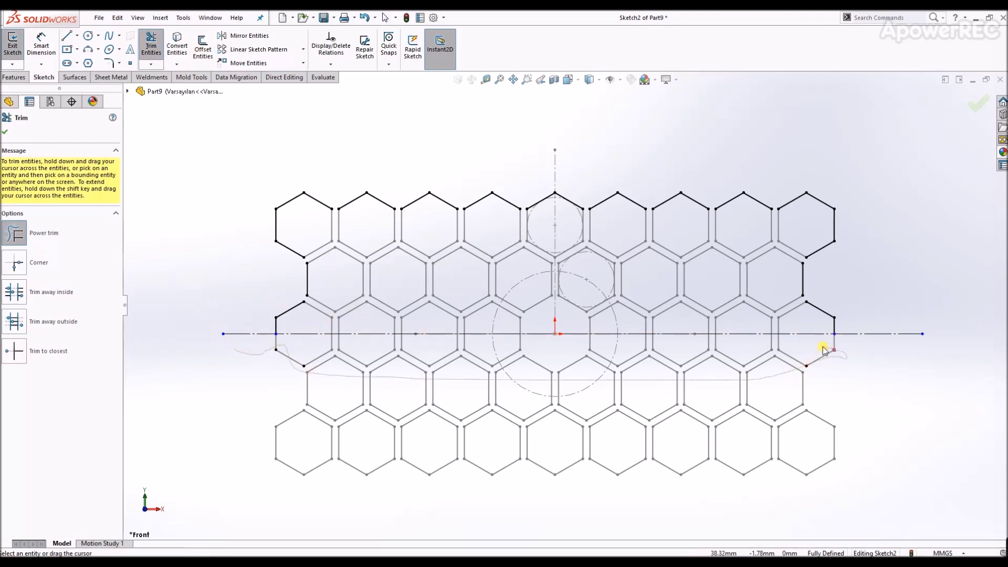
Trim and extend the right-end hexagon edges into a closed stepped corner
key("Escape")
left_click(151, 42)
left_click_drag(721, 207, 722, 223)
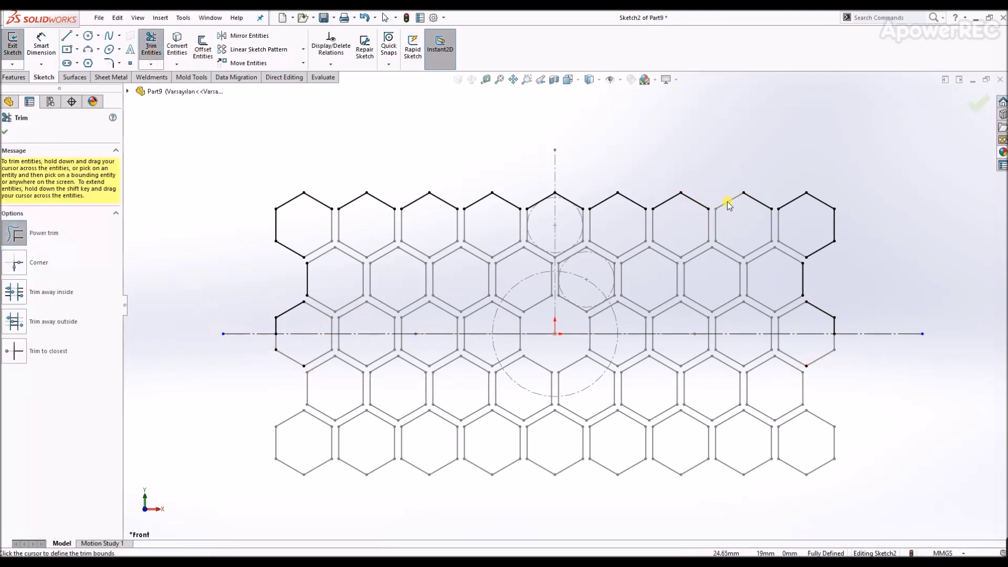
key("Escape")
scroll(779, 219, "down", 2)
scroll(779, 218, "down", 2)
left_click(151, 42)
left_click_drag(647, 199, 763, 198, "shift")
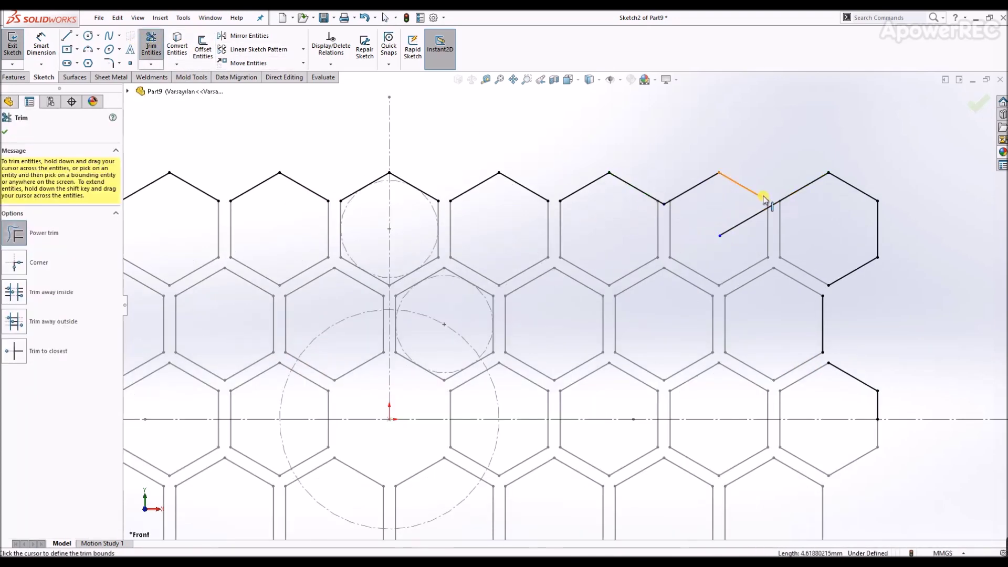
left_click_drag(764, 199, 734, 212, "shift")
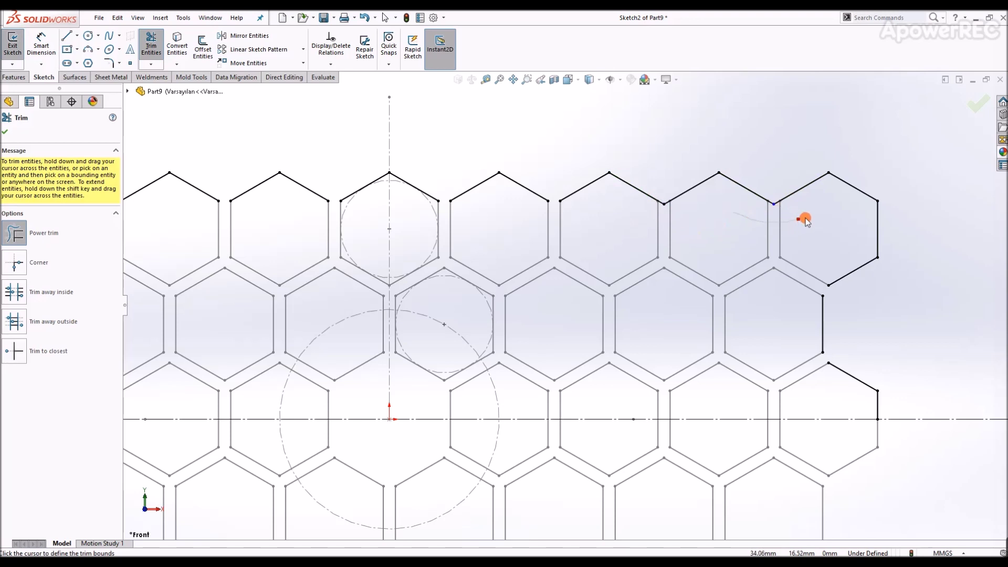
mouse_move(849, 278)
left_mouse_down("shift")
mouse_move(789, 335)
mouse_move(835, 372)
left_mouse_up("shift")
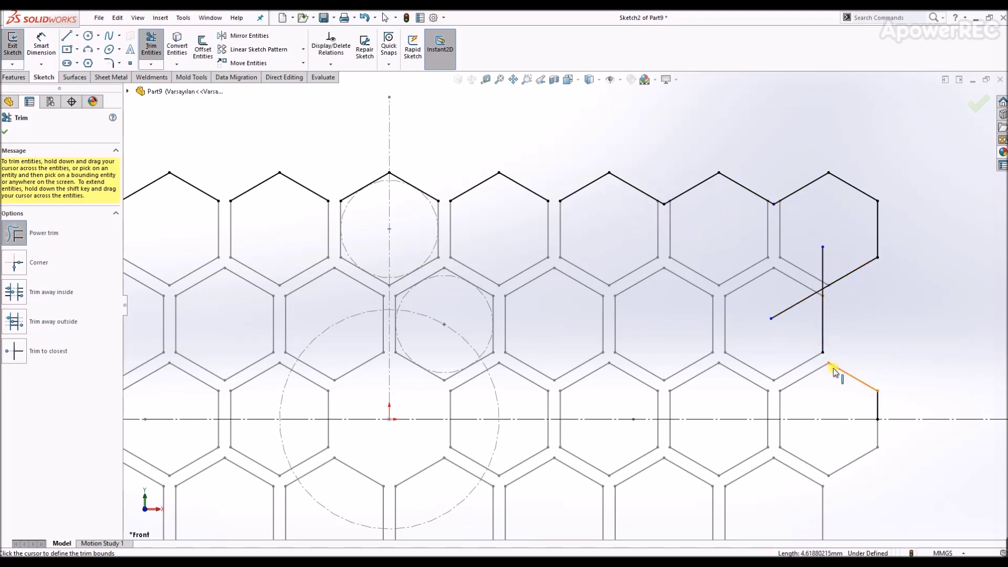
left_click_drag(745, 335, 824, 349, "shift")
mouse_move(832, 254)
left_mouse_down()
mouse_move(808, 286)
mouse_move(812, 372)
left_mouse_up()
Trim and extend the left-end hexagon edges to close the outline, then select its chain
middle_click_drag(657, 179, 611, 242, "ctrl")
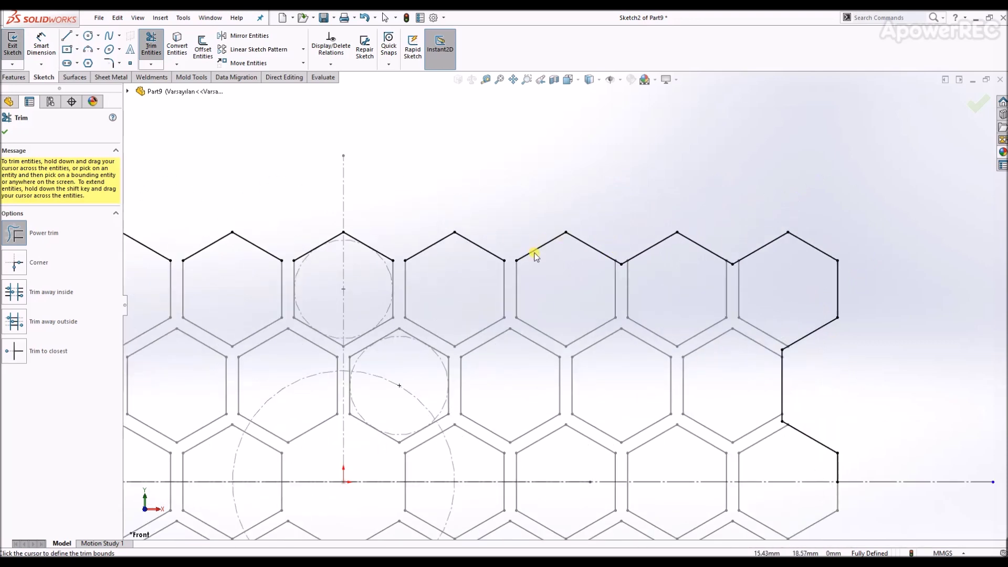
left_click_drag(476, 299, 494, 262, "shift")
mouse_move(568, 330)
left_mouse_down("shift")
mouse_move(421, 257)
mouse_move(362, 271)
mouse_move(452, 277)
mouse_move(372, 270)
mouse_move(383, 284)
mouse_move(432, 292)
mouse_move(292, 270)
mouse_move(231, 297)
mouse_move(266, 275)
mouse_move(242, 295)
left_mouse_up("shift")
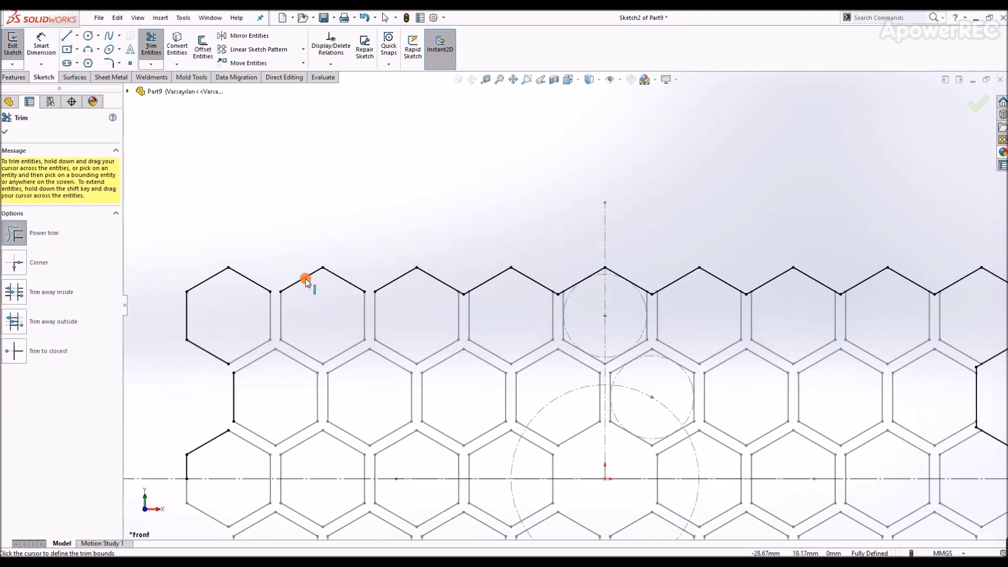
left_click_drag(306, 279, 265, 292, "shift")
mouse_move(314, 336)
left_mouse_down("shift")
mouse_move(270, 292)
mouse_move(376, 306)
left_mouse_up("shift")
middle_click_drag(432, 360, 534, 327, "ctrl")
left_click_drag(320, 326, 360, 358, "shift")
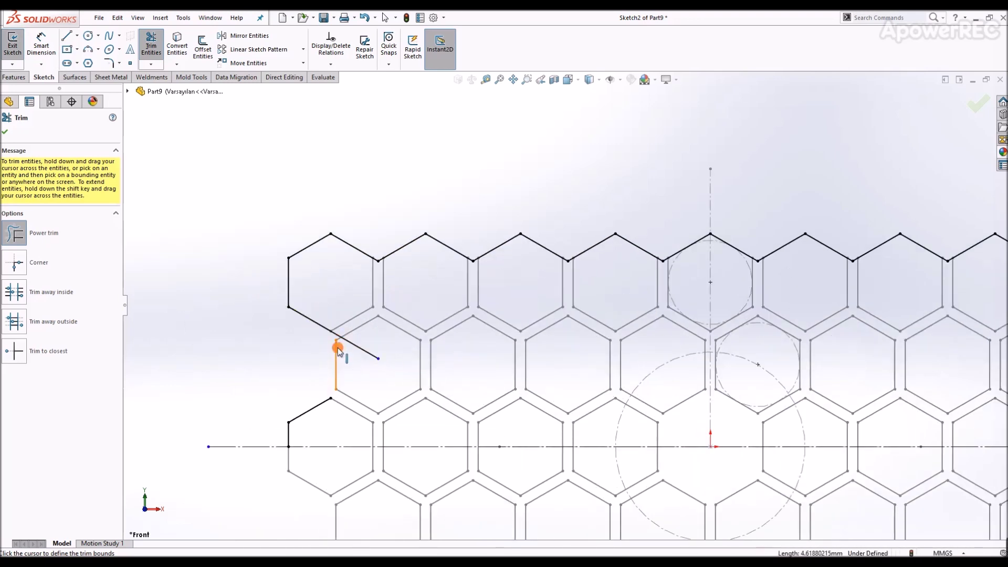
mouse_move(360, 359)
left_mouse_down("shift")
mouse_move(322, 412)
mouse_move(322, 433)
mouse_move(354, 386)
mouse_move(591, 387)
left_mouse_up("shift")
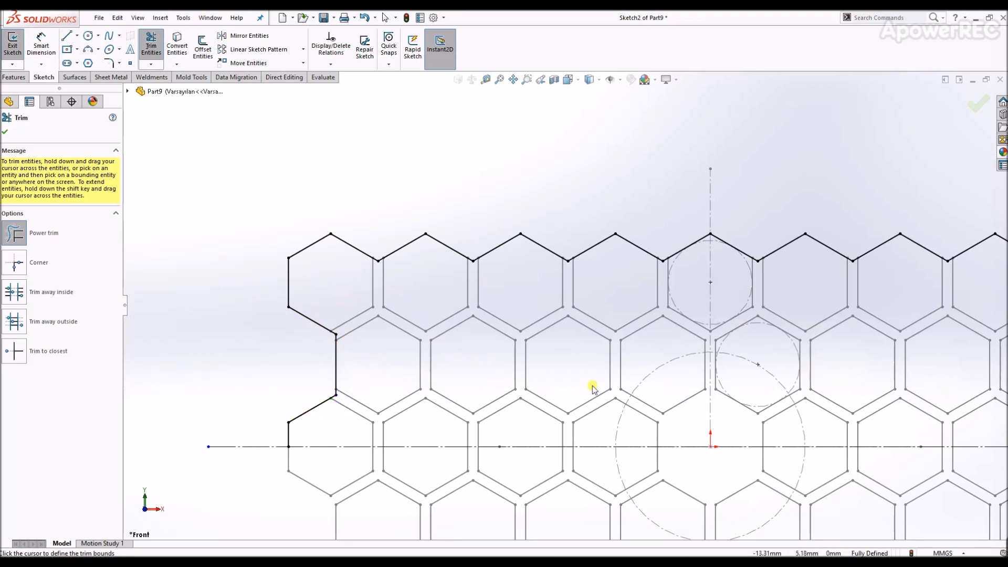
right_click(895, 383)
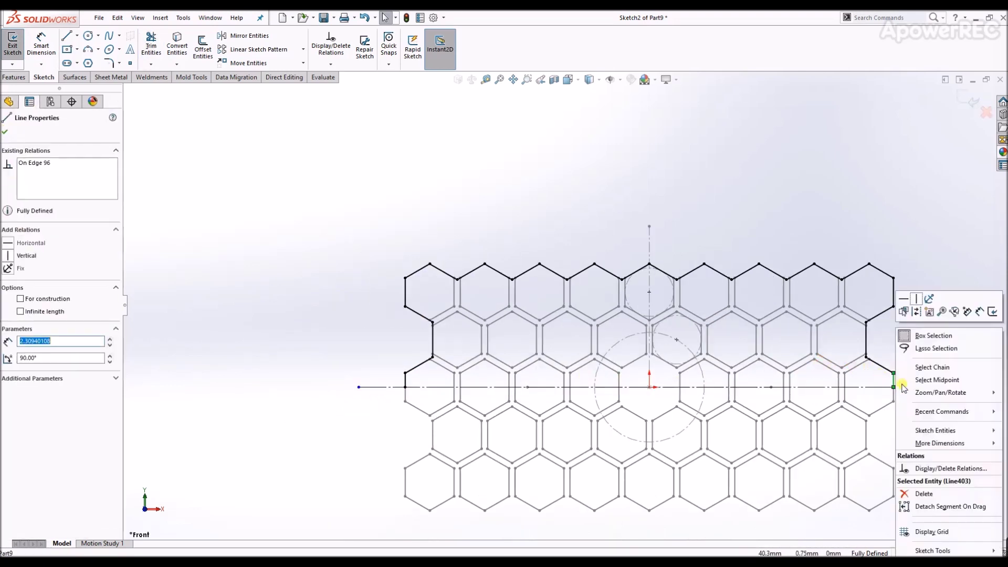
left_click(919, 368)
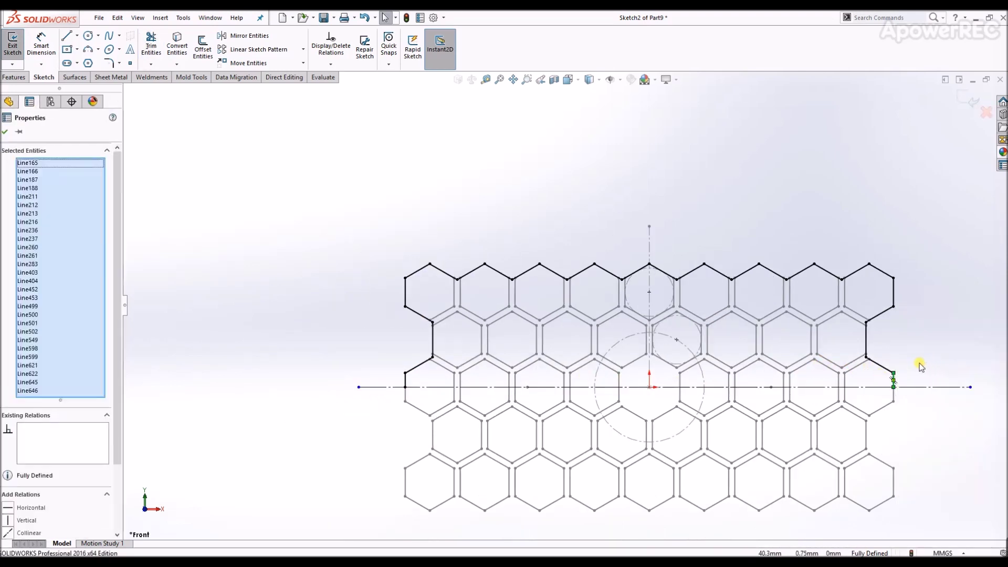
Mirror the selected stepped outline chain onto the lower half about the horizontal centreline
left_click(251, 49)
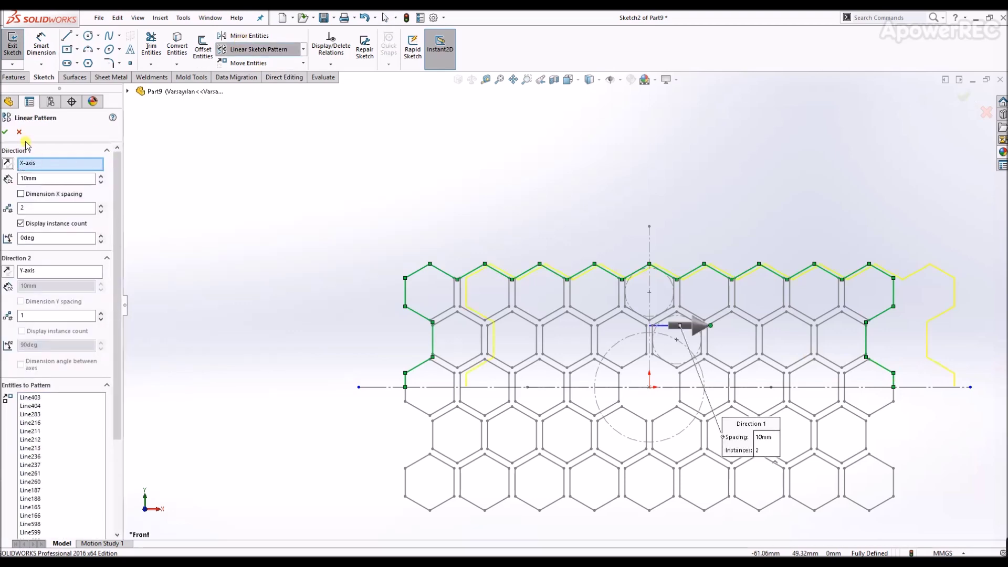
key("Escape")
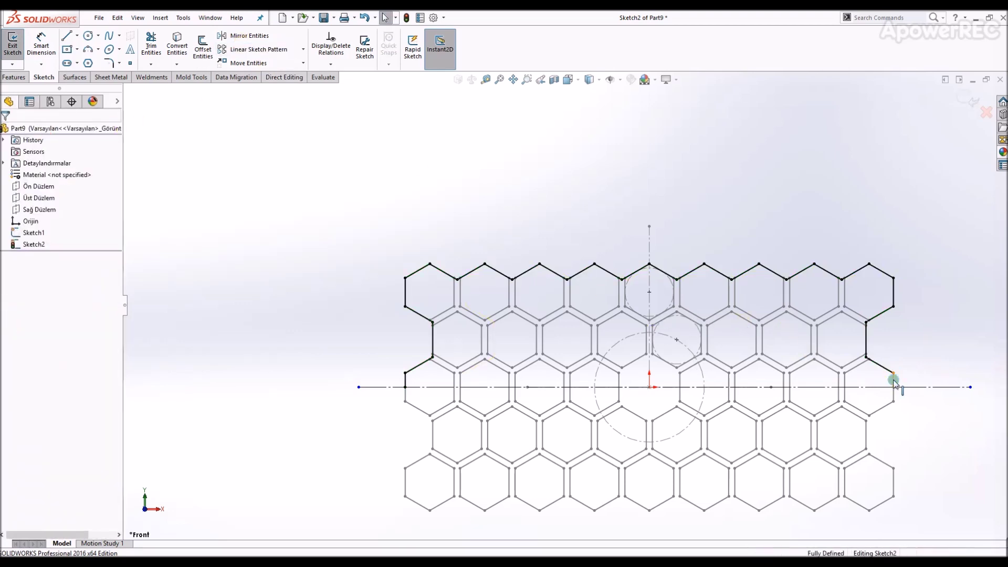
right_click(894, 384)
left_click(925, 367)
left_click(291, 36)
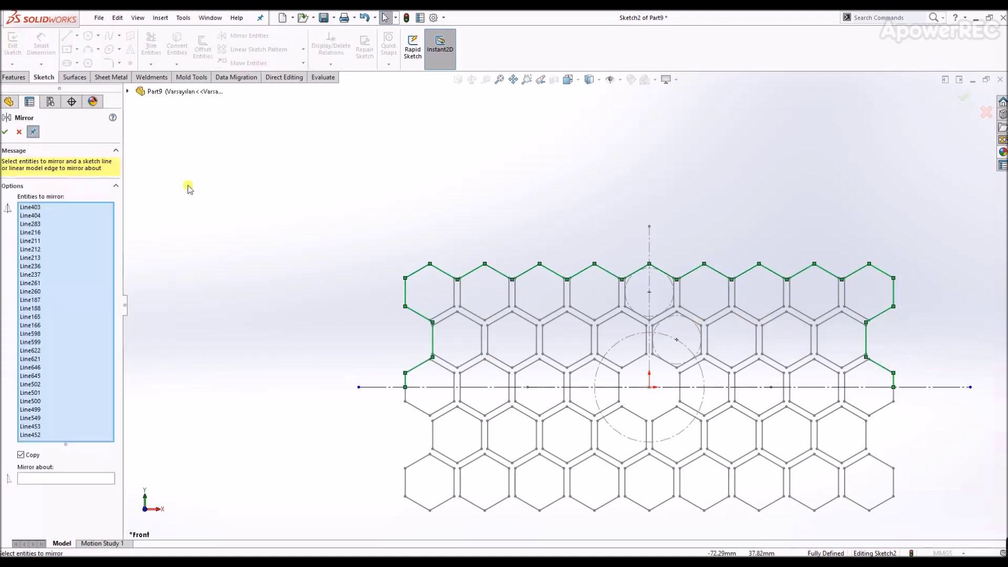
left_click(83, 478)
left_click(494, 387)
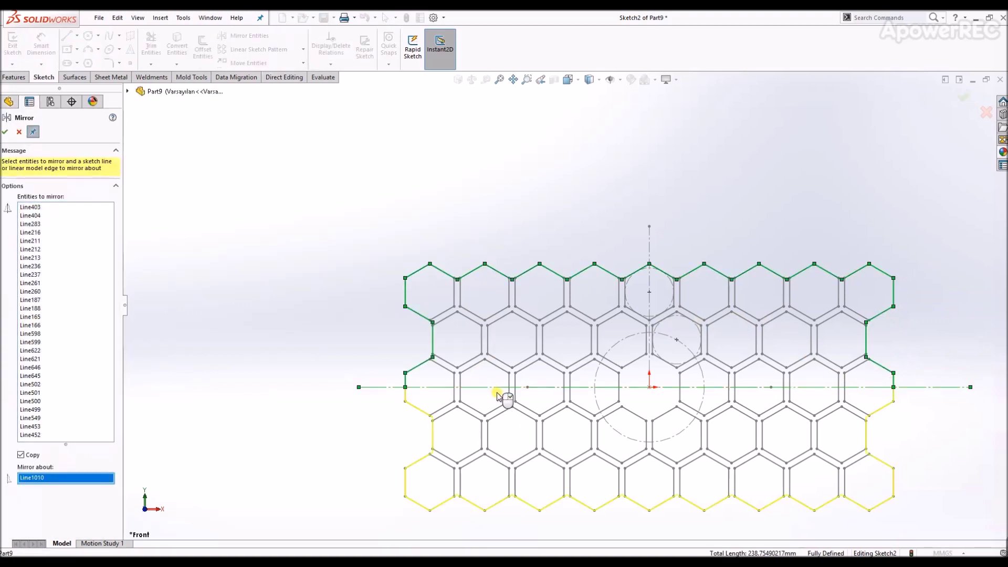
key("Return")
Offset the complete outer outline chain outward as a border and exit the sketch
right_click(810, 284)
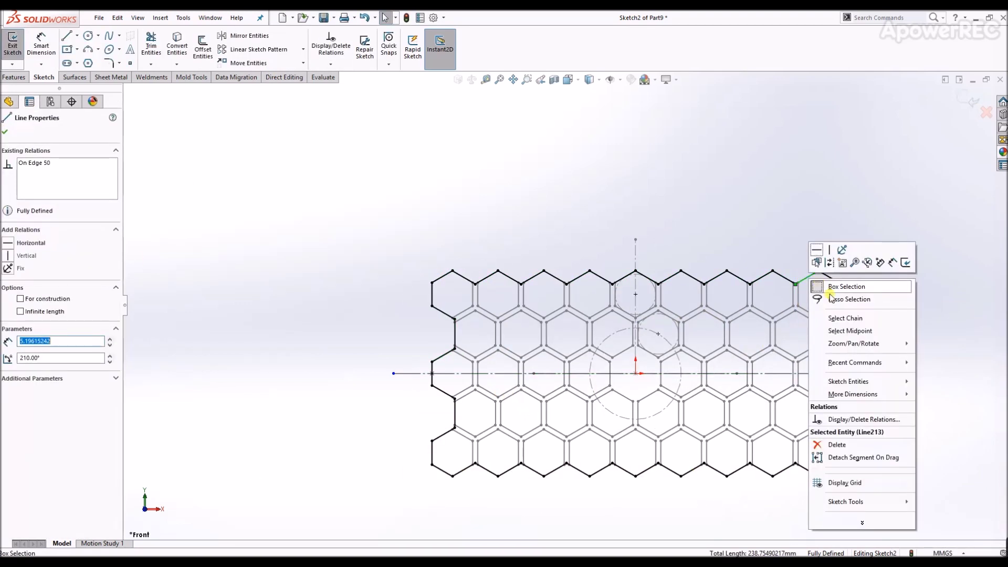
left_click(832, 322)
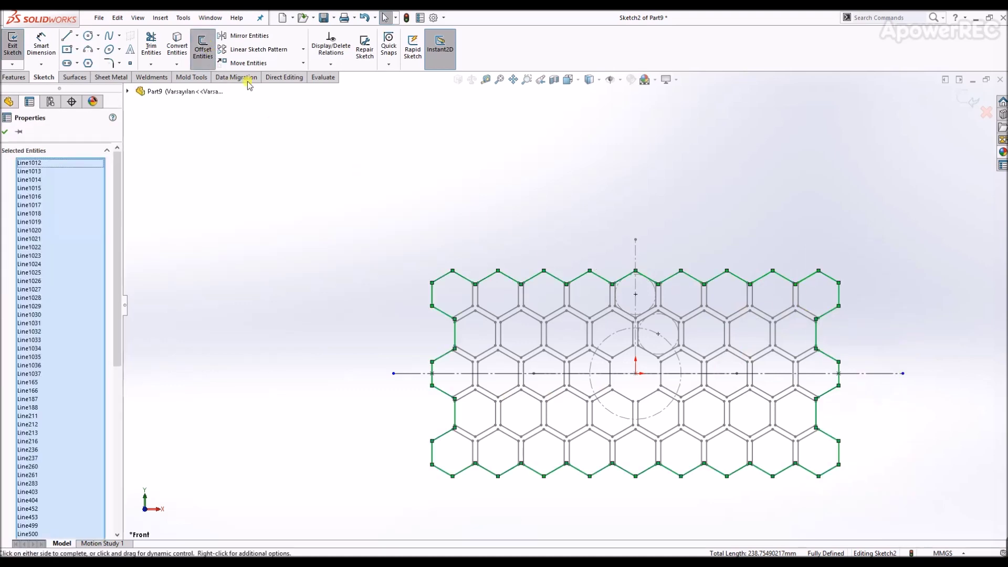
left_click(202, 48)
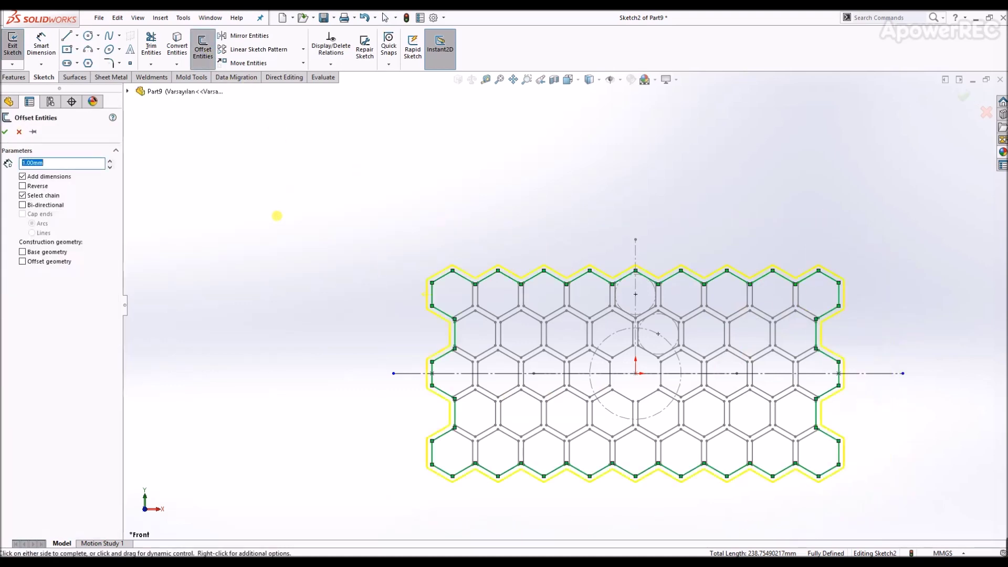
left_click(277, 216)
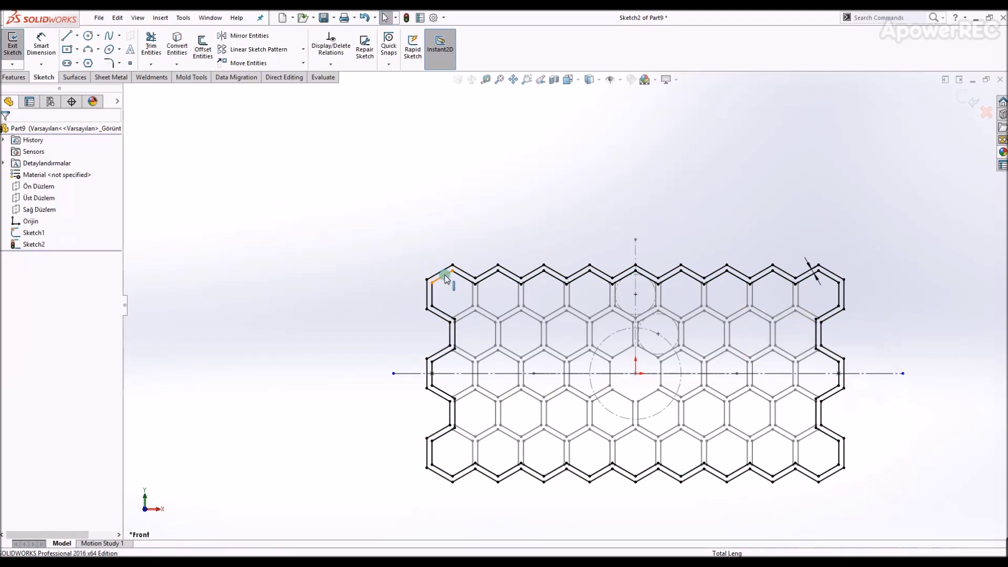
right_click(445, 278)
left_click(481, 314)
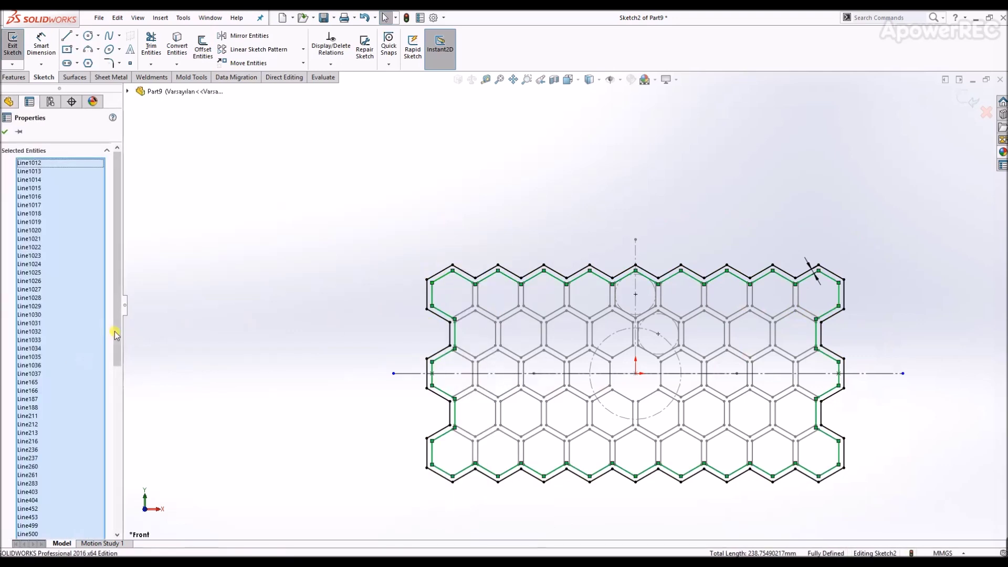
left_click_drag(112, 332, 115, 495)
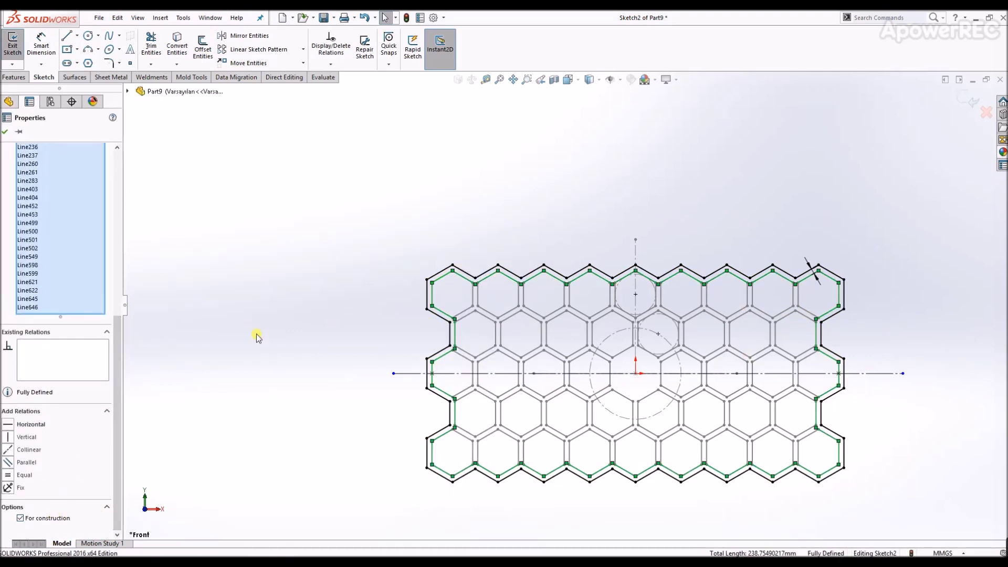
left_click(259, 443)
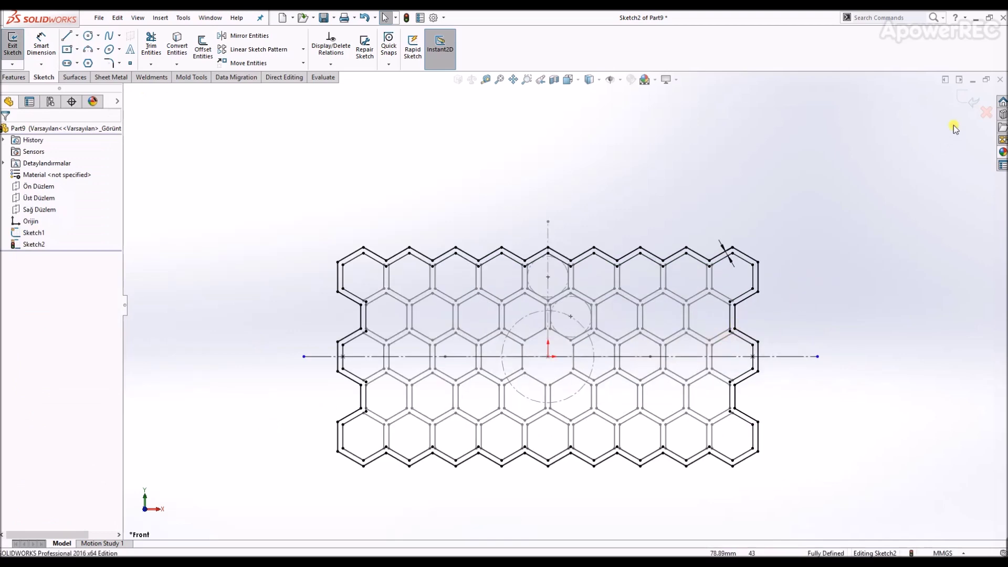
left_click(969, 100)
Convert the first sketch's hexagon geometry into a new front-plane sketch and hide the first sketch
left_click(38, 186)
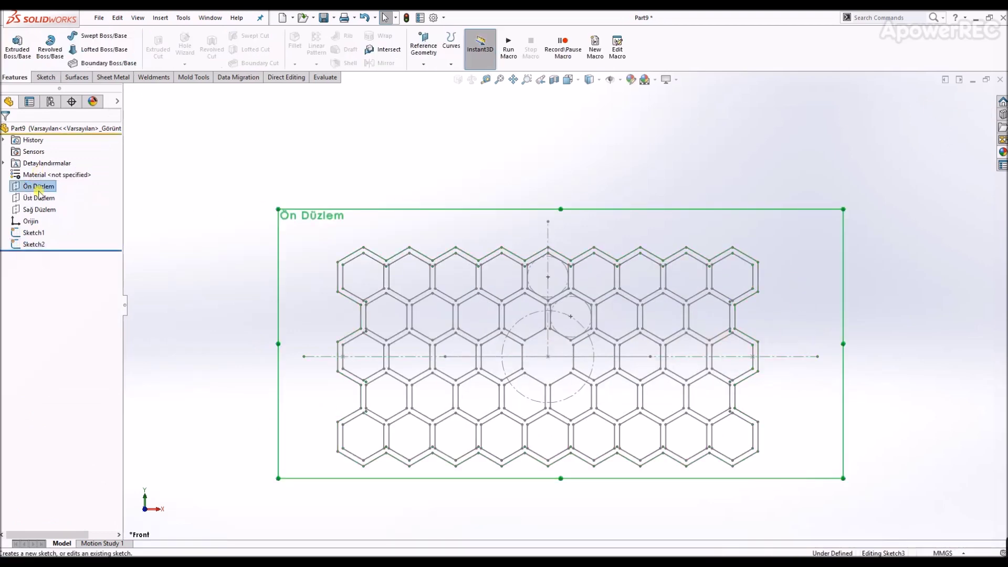
left_click(33, 234)
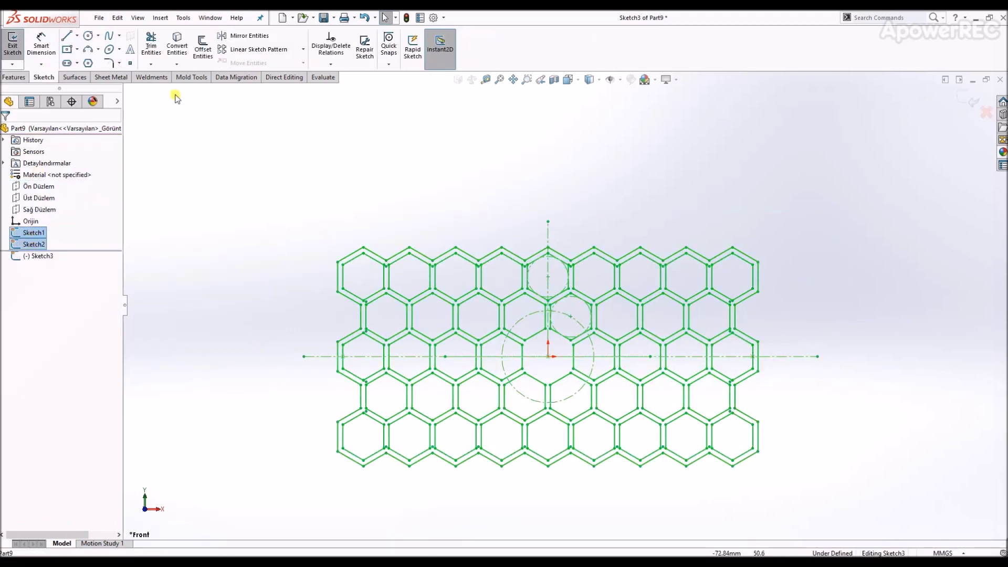
left_click(177, 45)
scroll(566, 304, "up", 2)
scroll(565, 338, "down", 2)
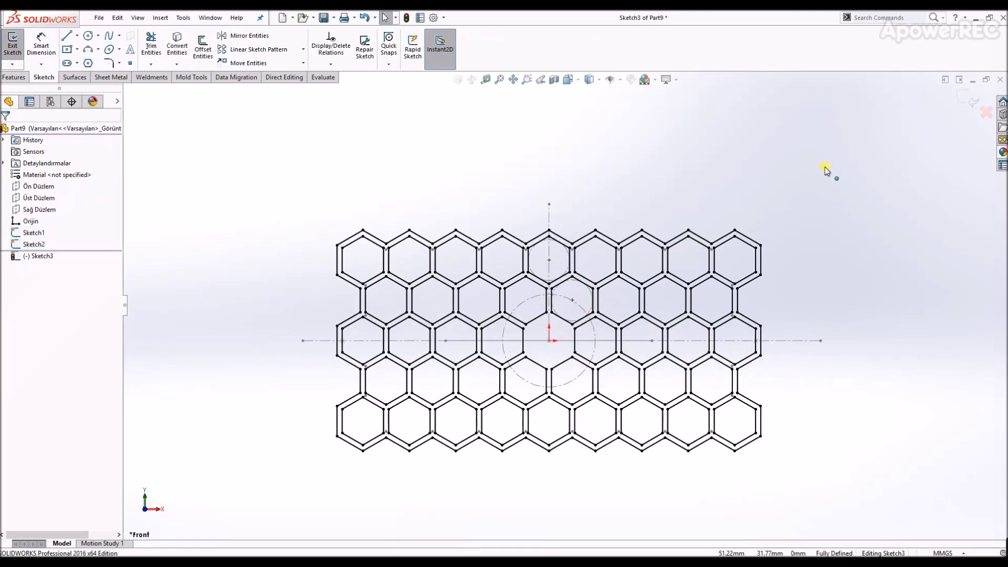
left_click(965, 102)
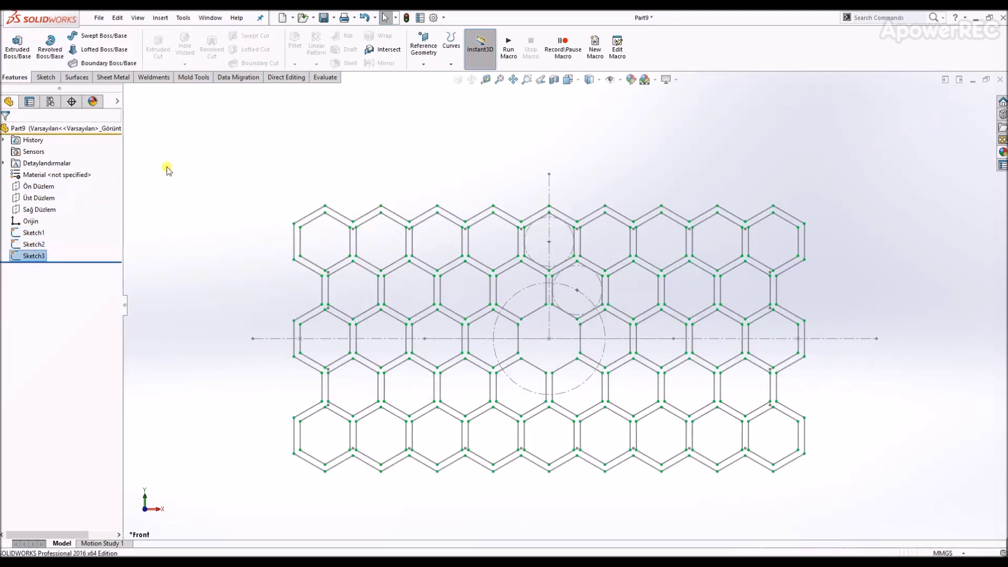
left_click(34, 233)
left_click(48, 221)
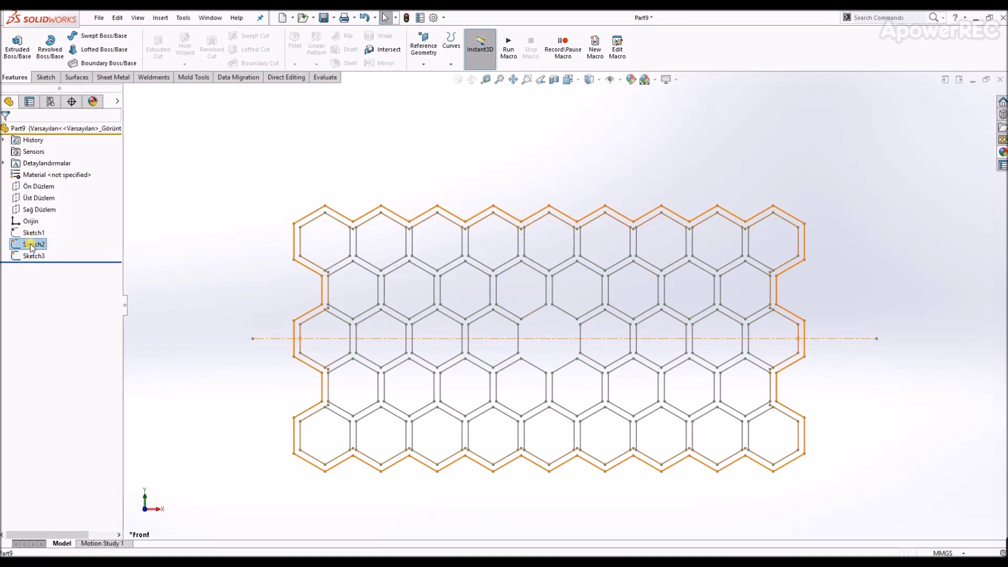
Extrude the combined sketch 2 mm Blind, then view the centre hexagon face Normal To
left_click(765, 213)
left_click(17, 50)
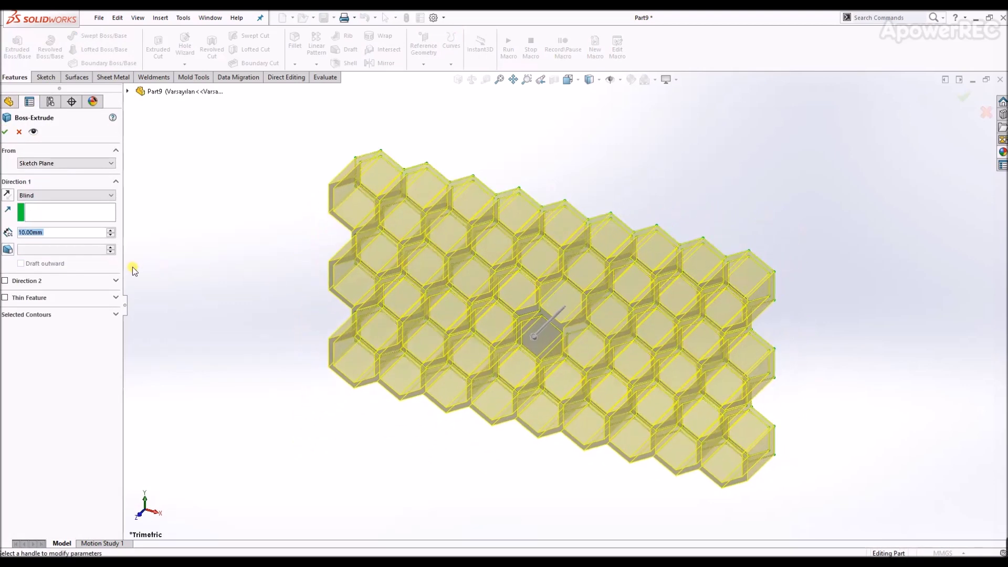
scroll(576, 288, "down", 5)
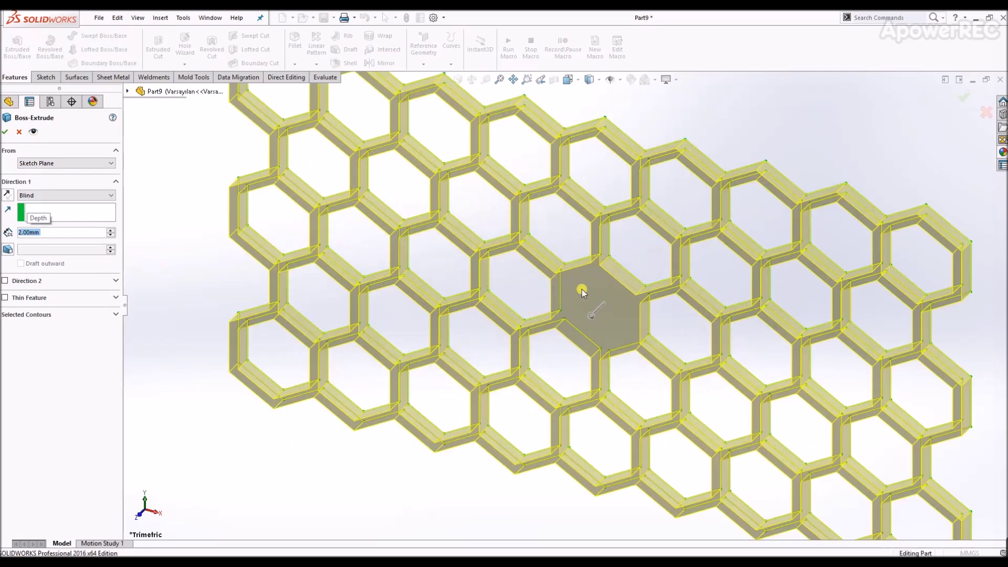
key("Return")
left_click(607, 280)
left_click(649, 261)
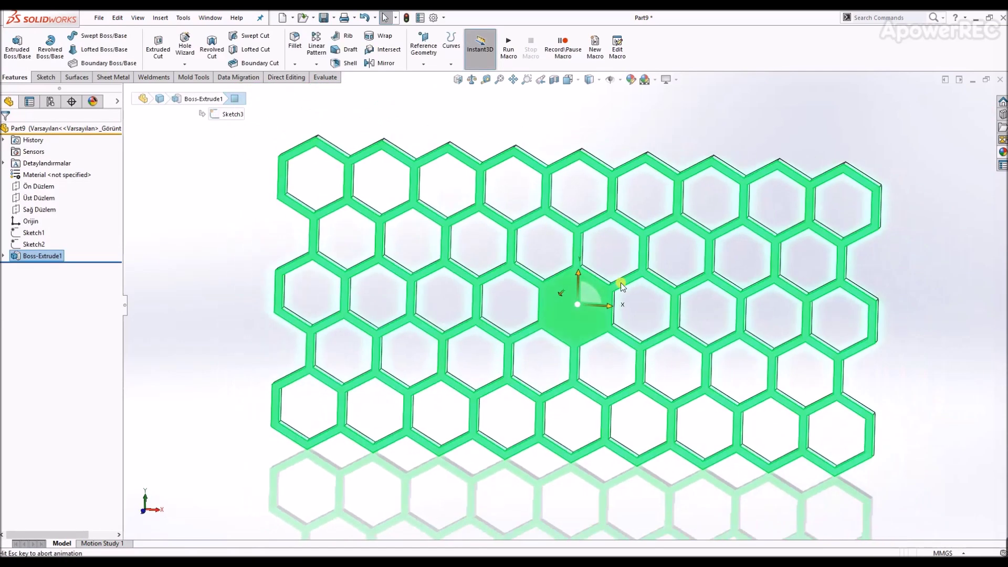
Sketch an Ø8 mm circle on the centre hexagon face and cut it 1 mm deep
left_click(610, 298)
key("c")
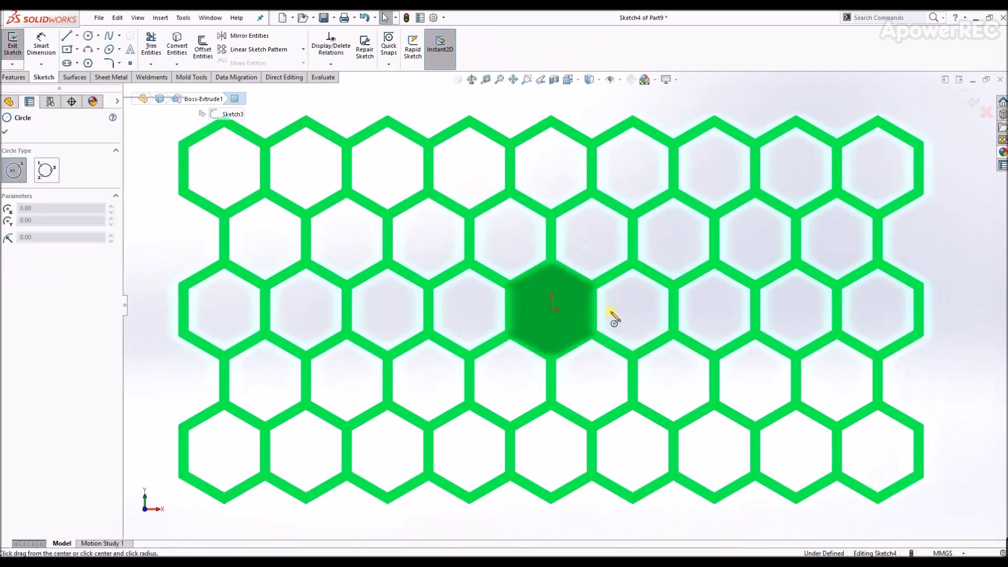
left_click_drag(552, 314, 575, 314)
right_click_drag(554, 310, 557, 247)
left_click(574, 302)
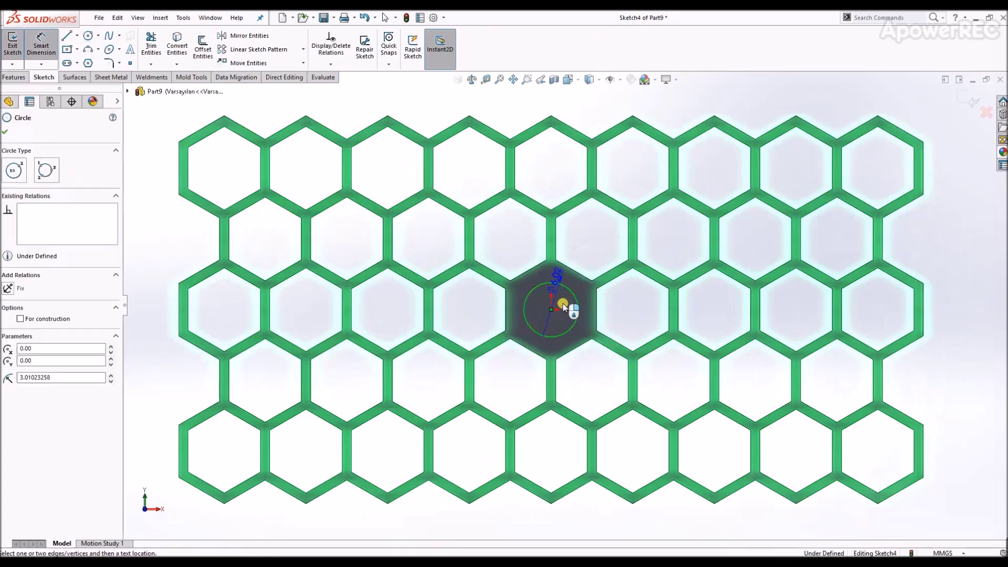
type("8")
key("Return")
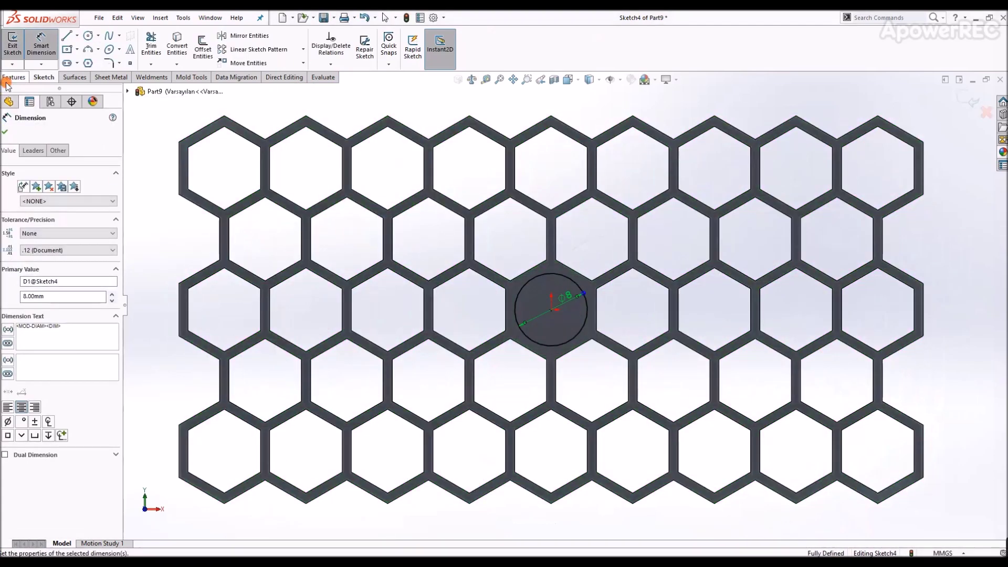
left_click(14, 78)
left_click(152, 46)
type("1")
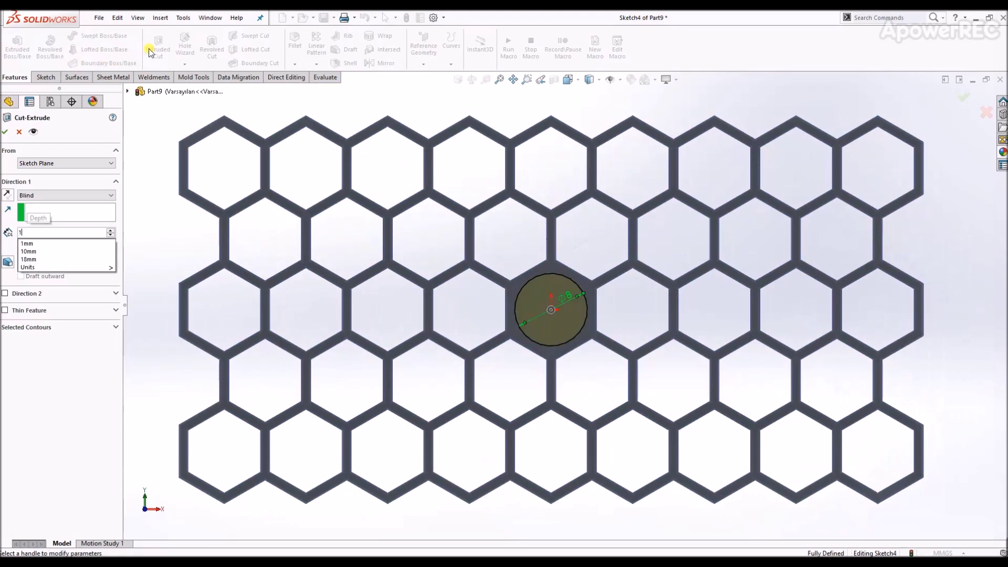
key("Return")
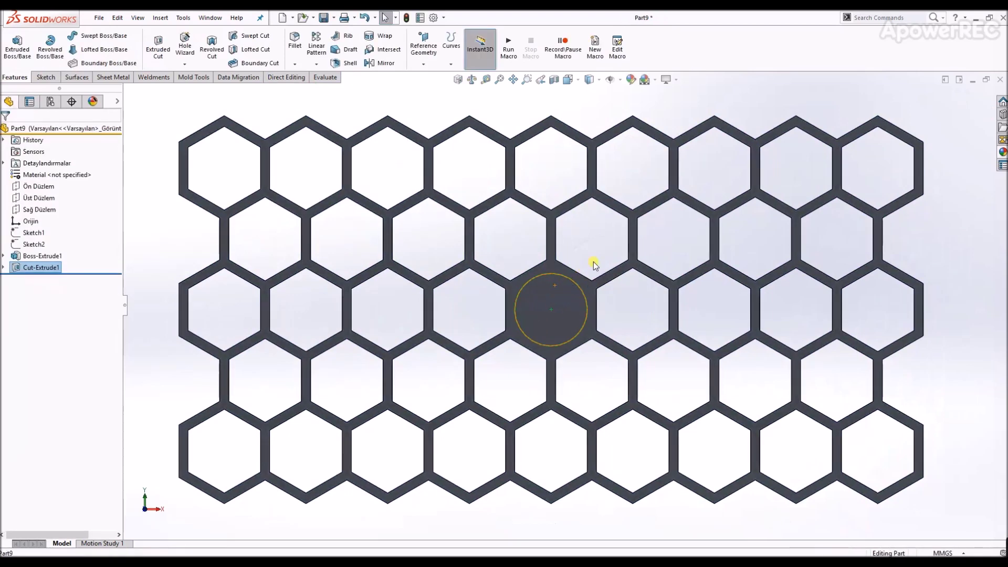
Sketch a Ø3 mm circle centred on the origin on the recess floor
left_click(567, 289)
left_click(600, 254)
key("c")
left_click(551, 310)
key("d")
left_click(563, 297)
left_click(580, 243)
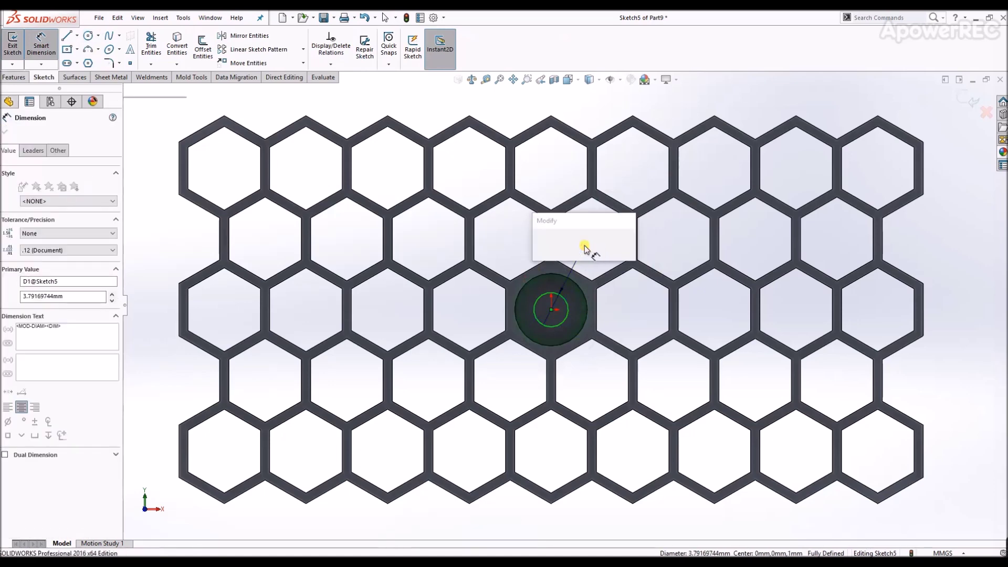
key("Return")
key("Escape")
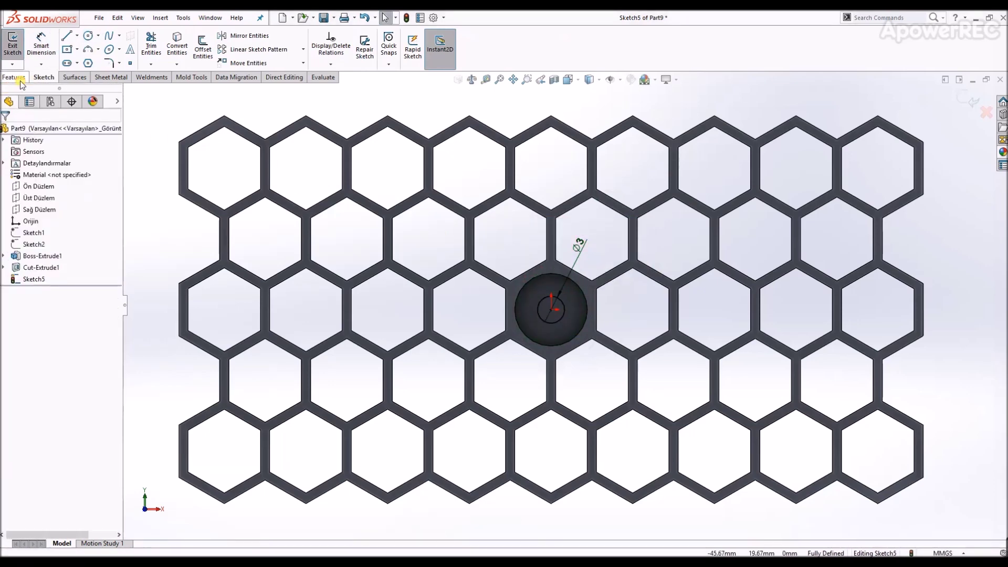
Extrude-cut the Ø3 mm circle to make the through hole
left_click(20, 79)
left_click(158, 47)
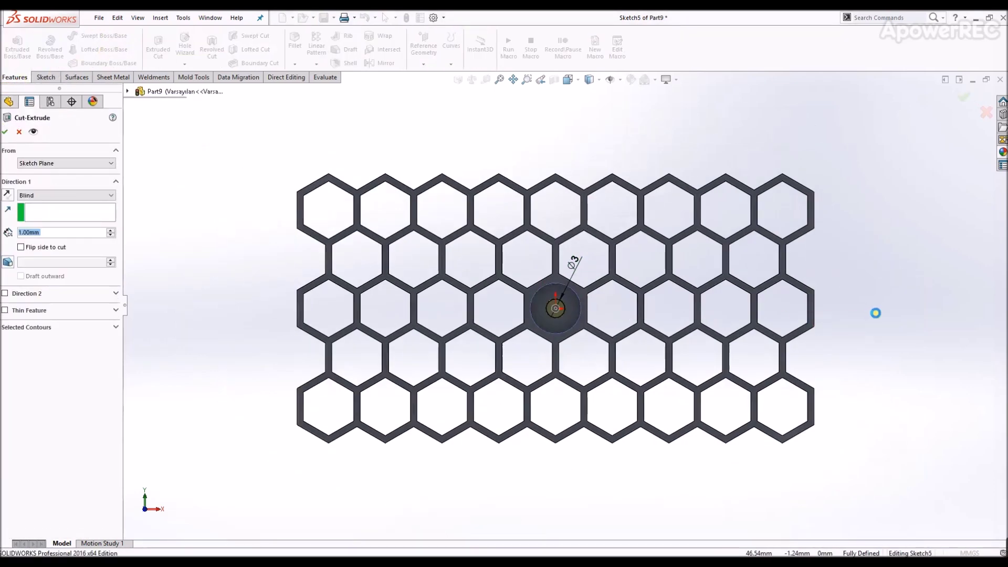
key("Return")
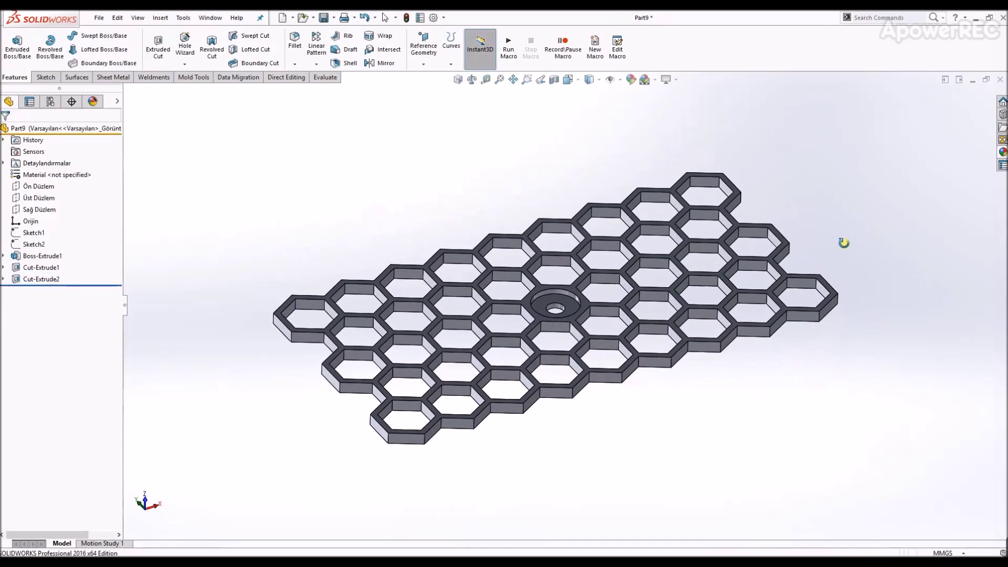
scroll(701, 498, "down", 2)
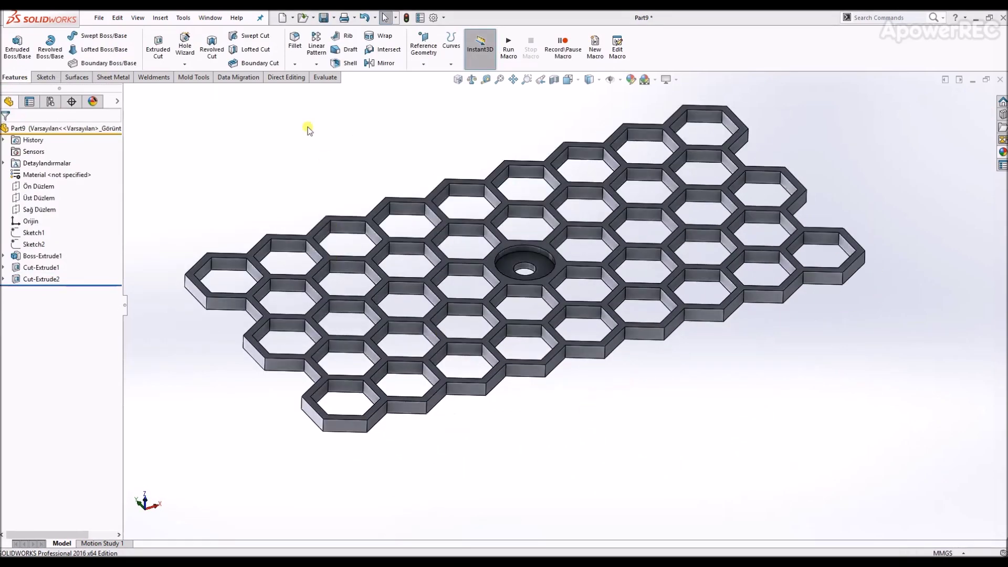
Start a fillet on one honeycomb wall edge with a 0.25 mm radius
left_click(295, 42)
left_click(426, 210)
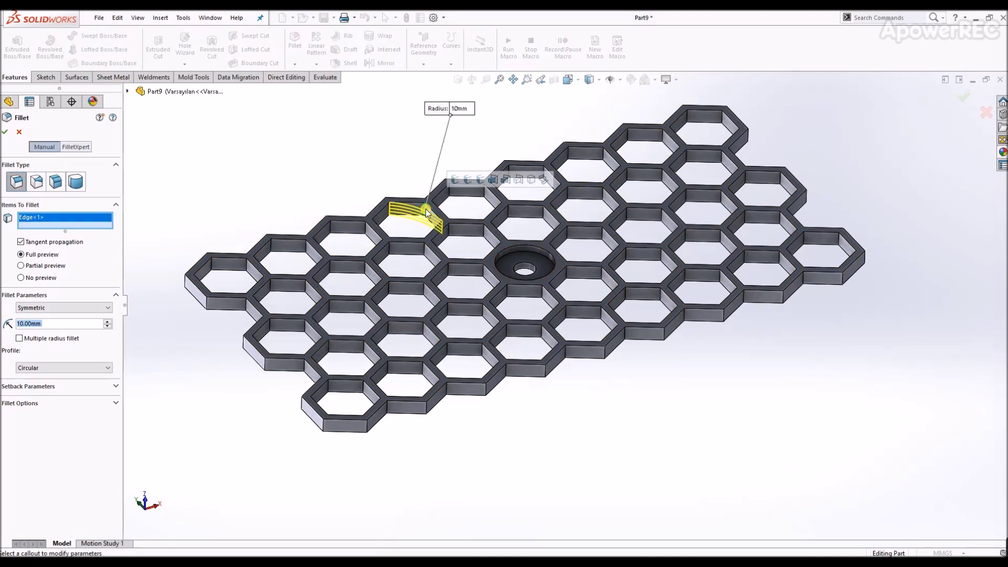
left_click(57, 309)
type("0.25")
key("Return")
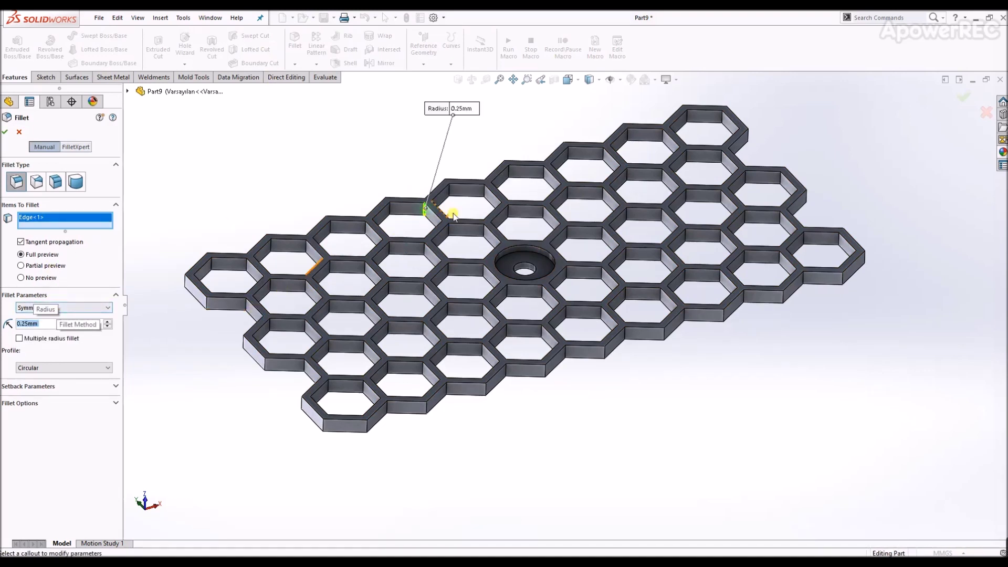
Extend the fillet to all connected wall edges and apply it at 0.50 mm
left_click(483, 194)
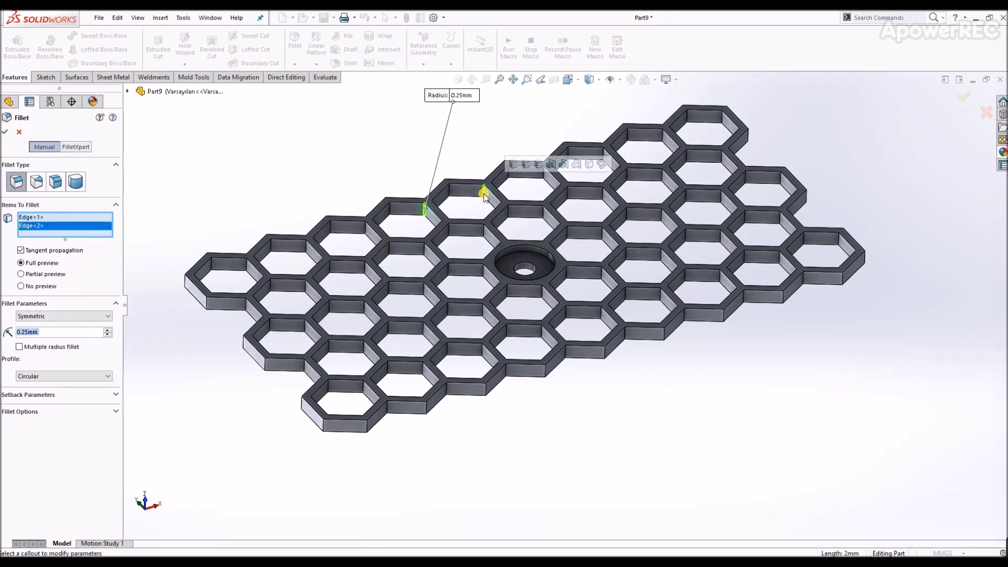
left_click(536, 166)
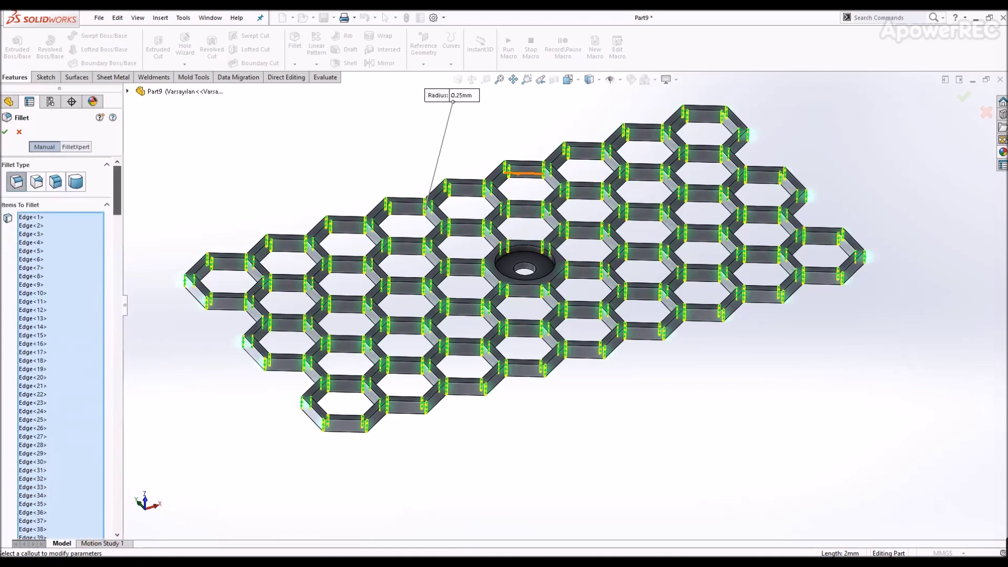
left_click_drag(119, 210, 120, 538)
left_click_drag(53, 438, 2, 438)
type("0.50mm")
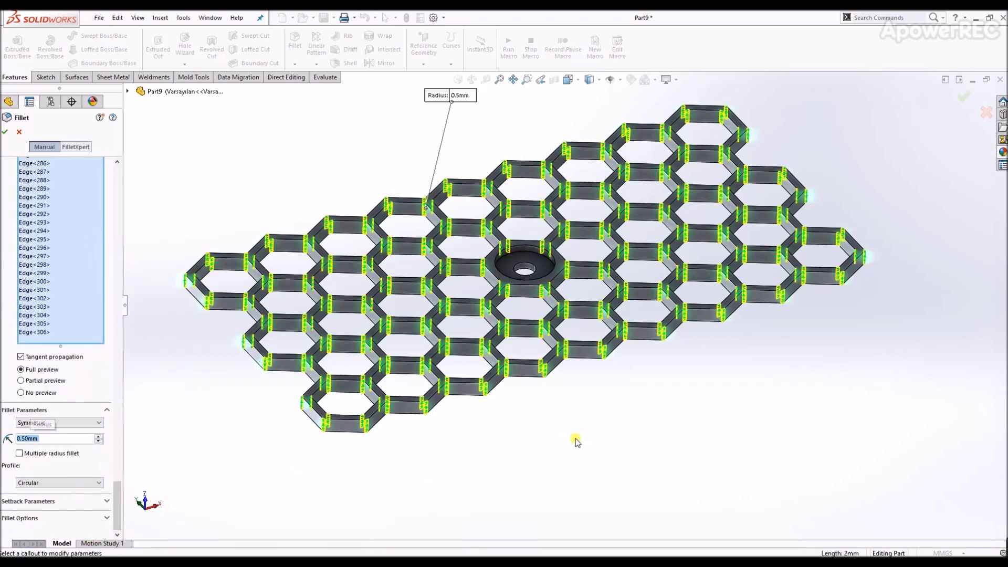
key("Return")
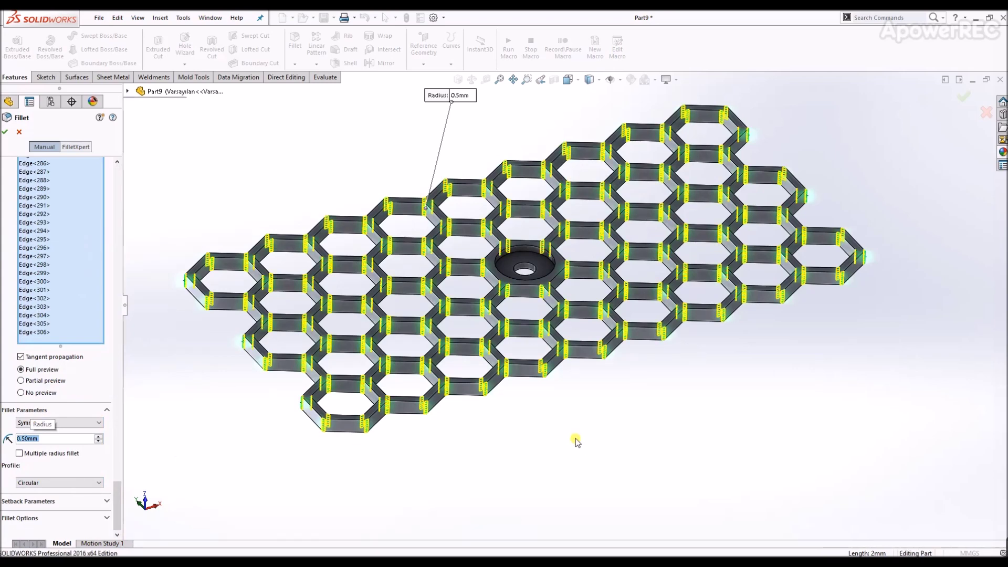
scroll(252, 268, "down", 2)
left_click(295, 42)
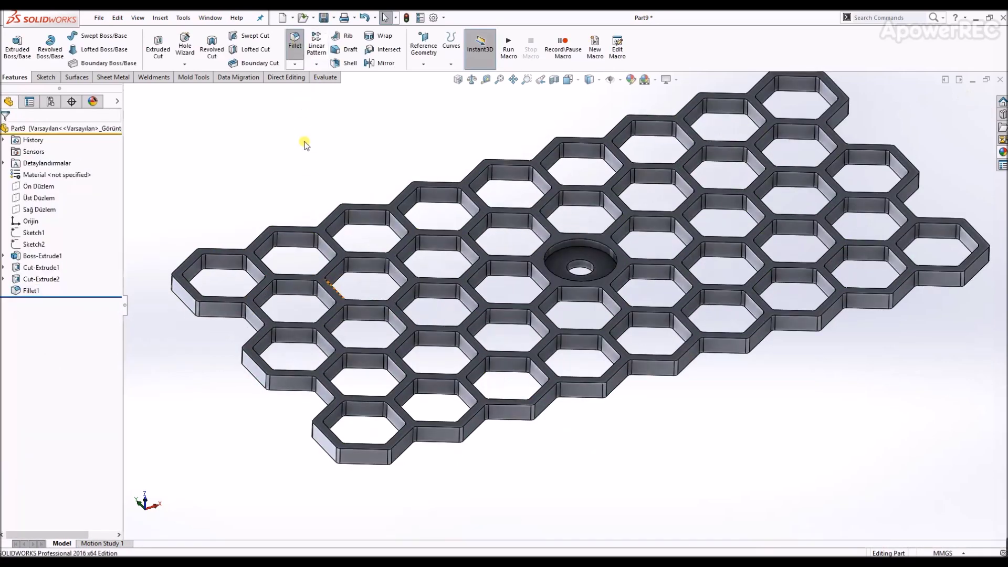
Preview a 0.25 mm fillet on the plate's top face and a second face, then accept it
left_click(325, 226)
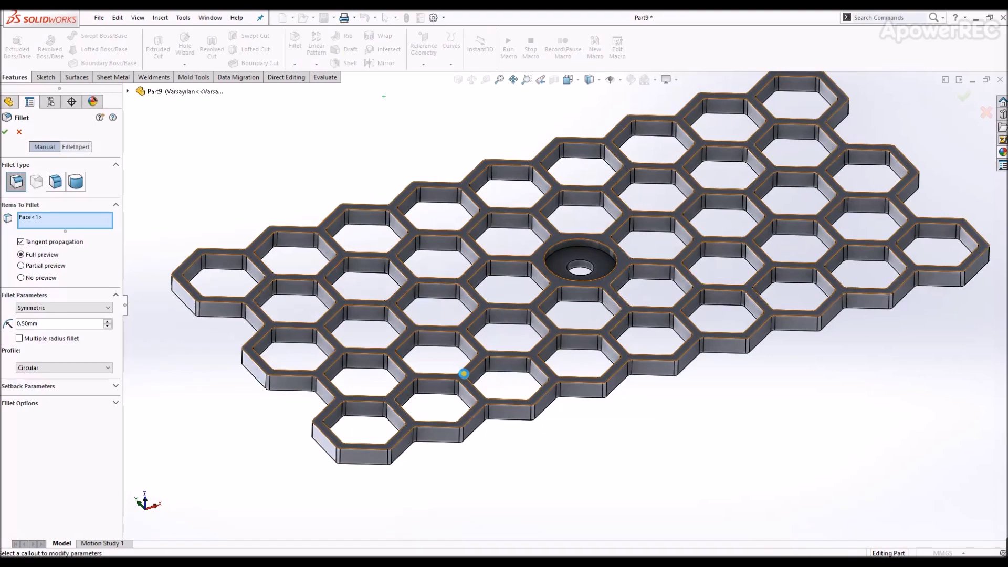
middle_click_drag(458, 324, 450, 209)
scroll(458, 222, "down", 3)
left_click(459, 222)
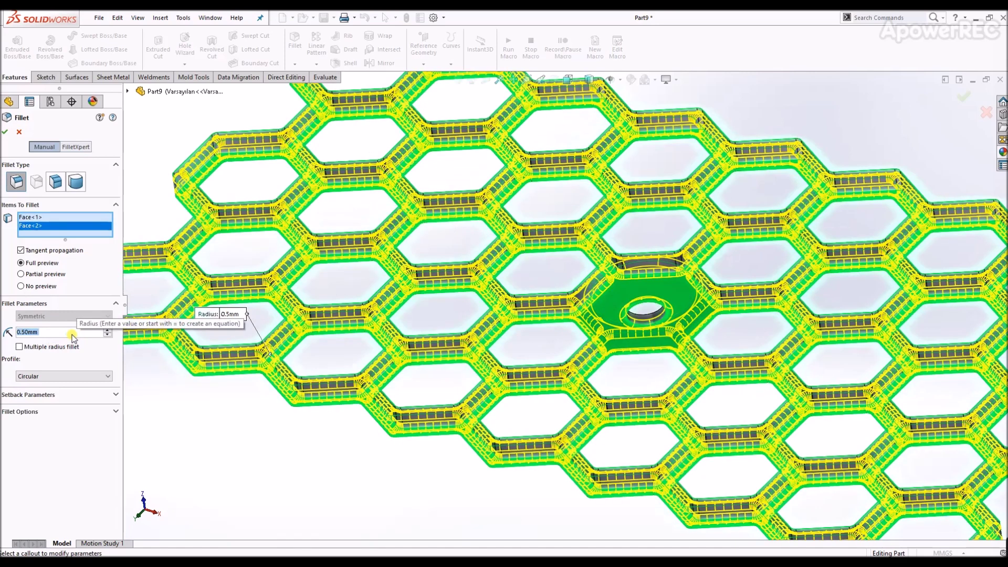
type("0.25mm")
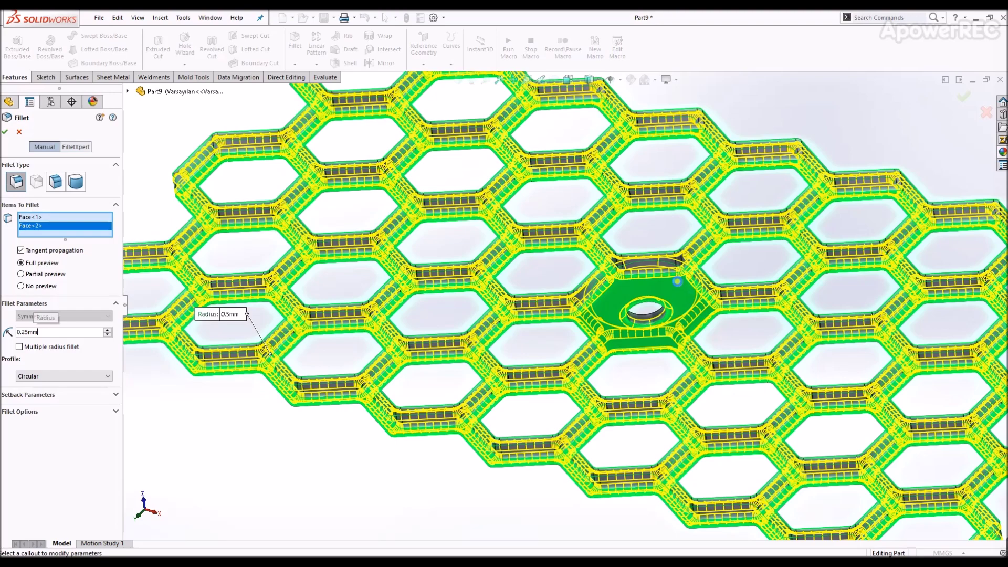
scroll(677, 282, "up", 3)
middle_click_drag(682, 286, 669, 498)
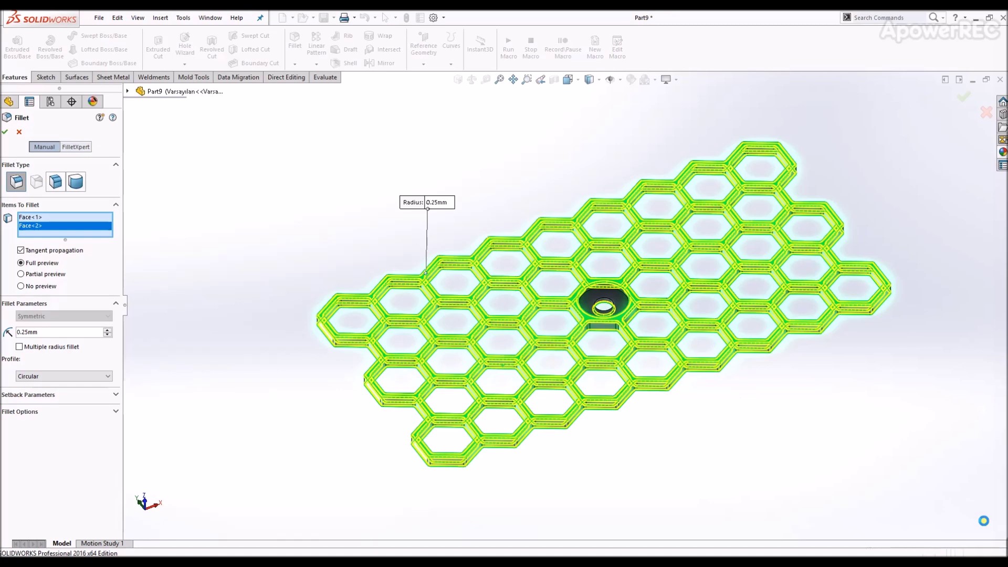
left_click(986, 524)
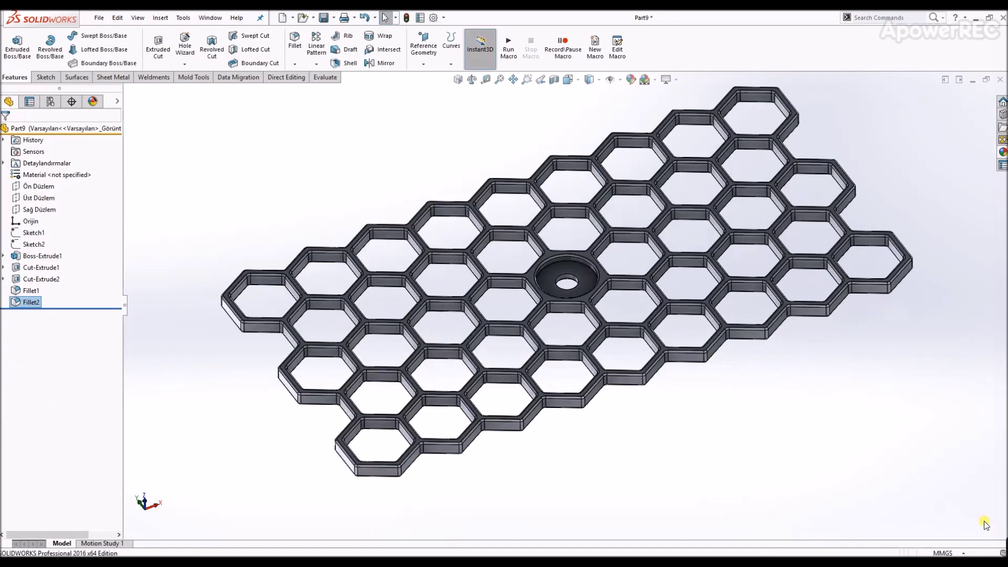
Pan the finished plate and turn on Perspective in the heads-up View Settings menu
middle_click_drag(934, 349, 862, 254, "ctrl")
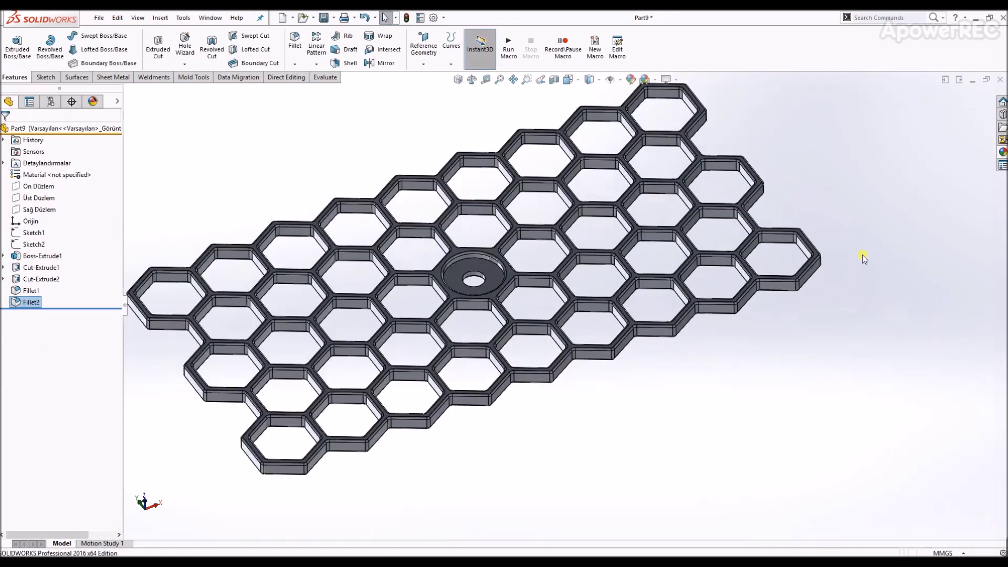
scroll(862, 254, "up", 2)
left_click(677, 80)
left_click(698, 131)
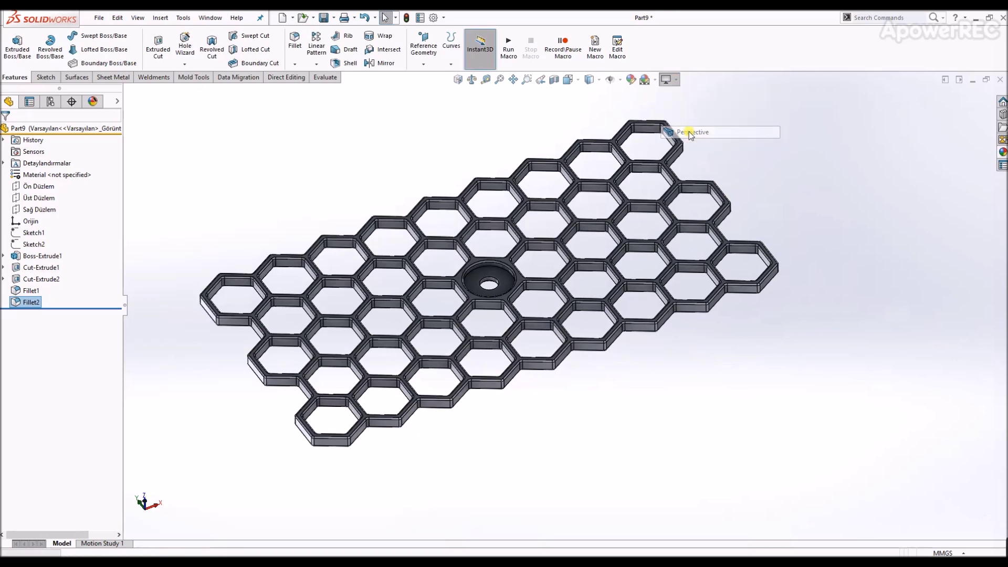
scroll(403, 274, "down", 2)
left_click(674, 79)
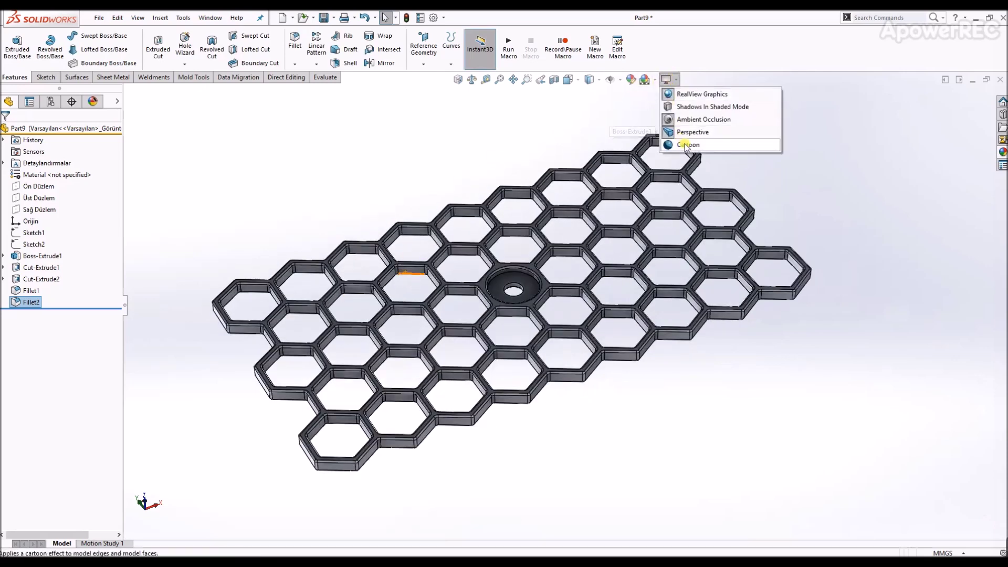